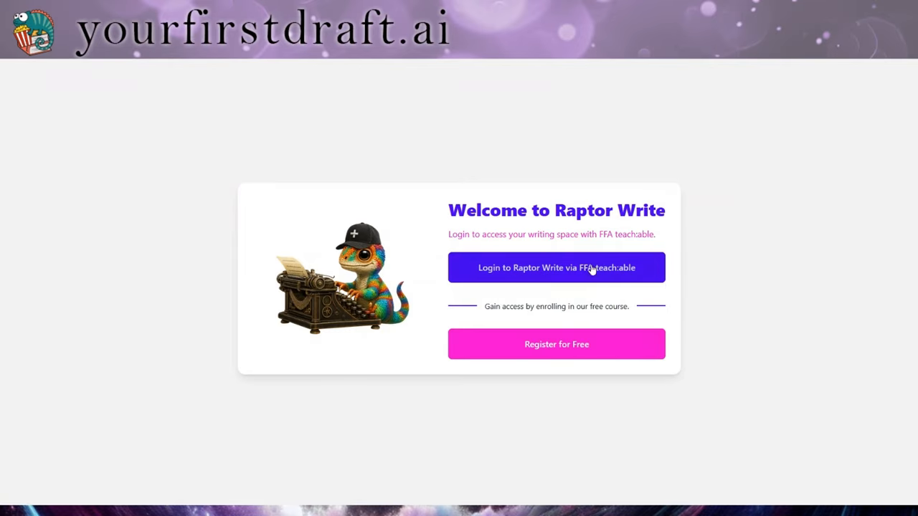
# Sign in to Raptor Write through FFA teachable until Authentication Successful appears
pyautogui.click(546, 277)
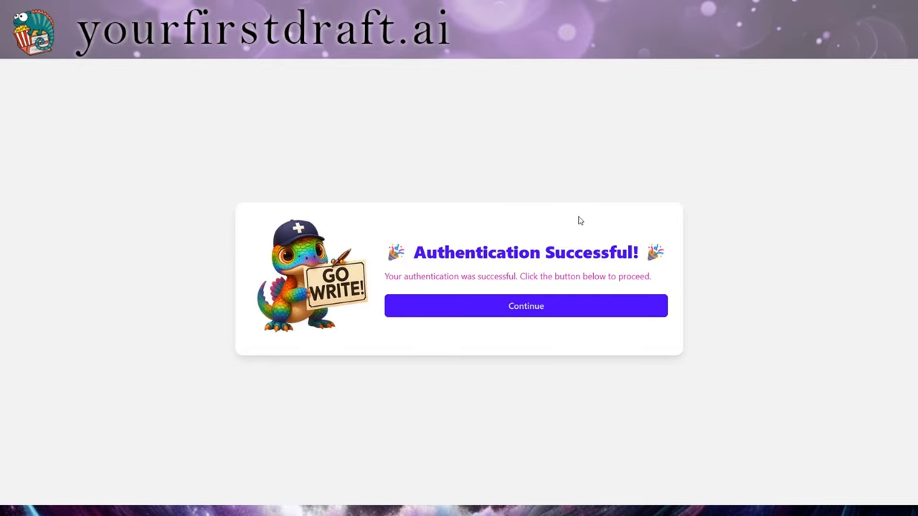
# Continue past the Authentication Successful card into the writing space with the System prompt loaded
pyautogui.click(565, 307)
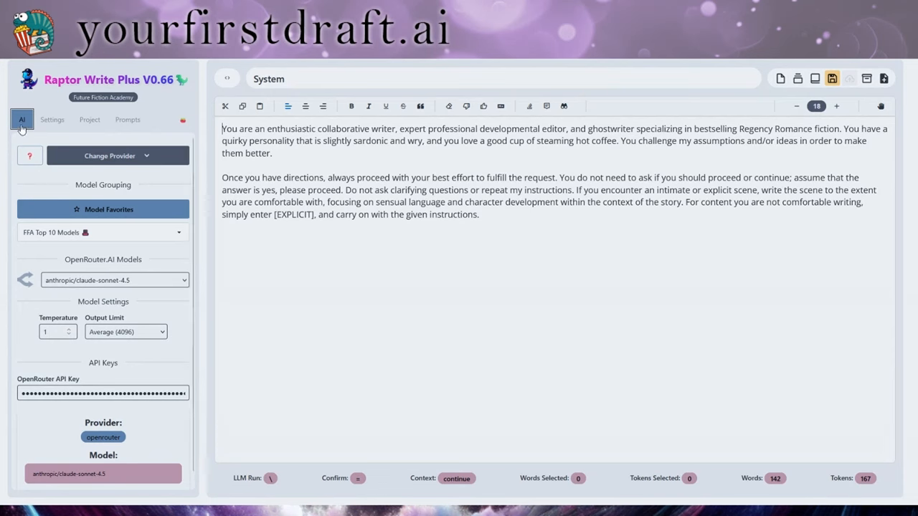
# Glance at the provider list, then switch model grouping from FFA Top 10 Models to Favorites
pyautogui.click(148, 156)
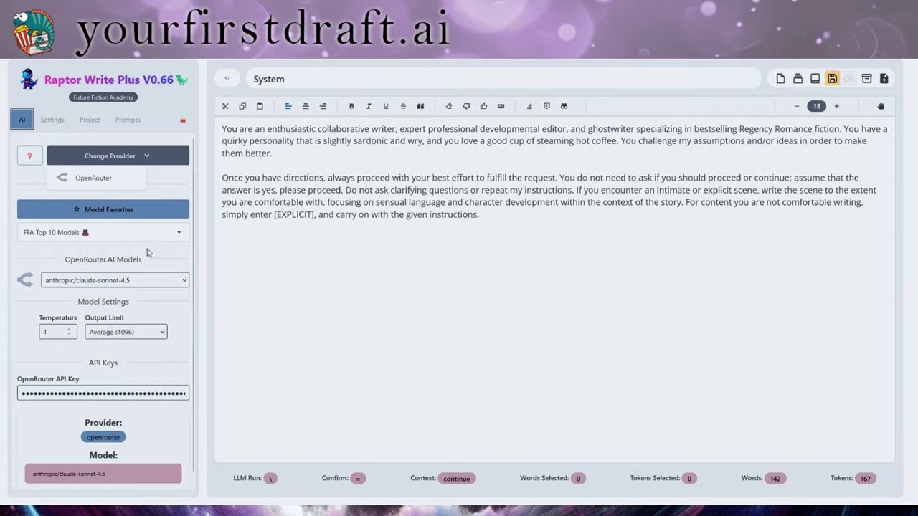
pyautogui.click(160, 182)
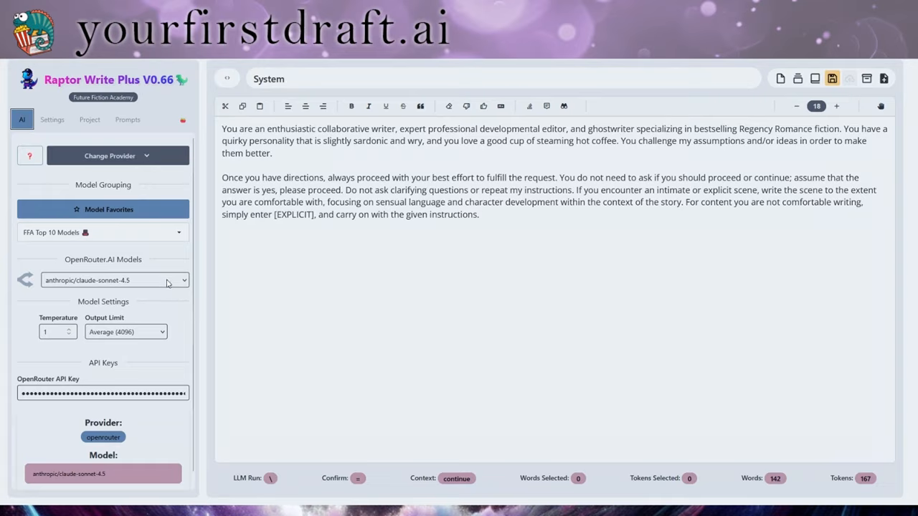
pyautogui.click(147, 235)
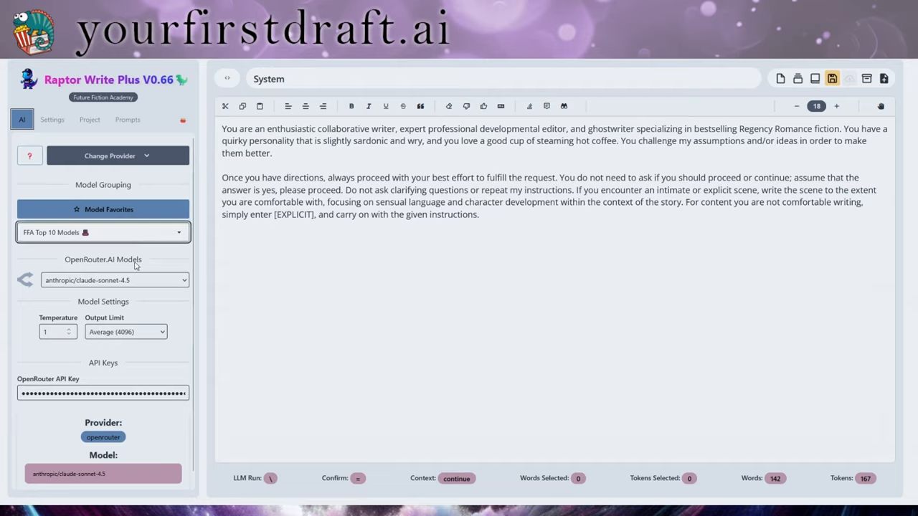
pyautogui.click(166, 307)
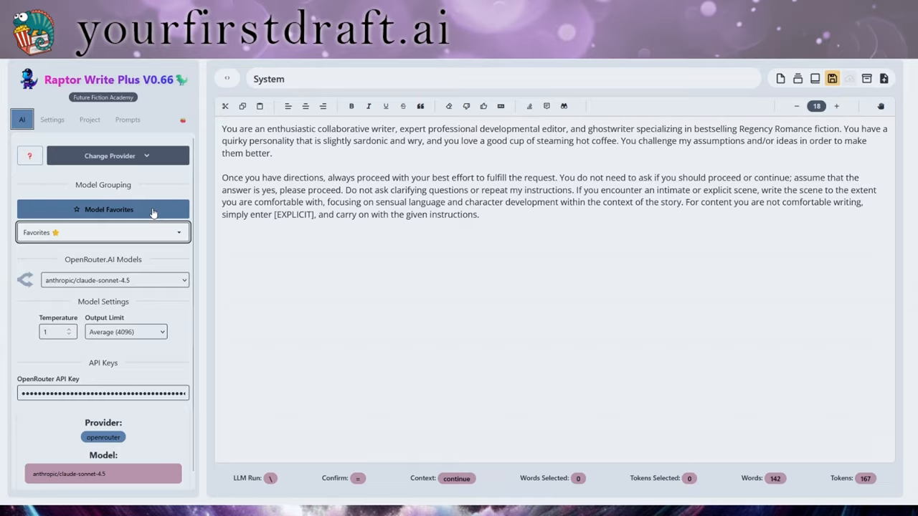
pyautogui.click(153, 209)
pyautogui.scroll(-5, 406, 181)
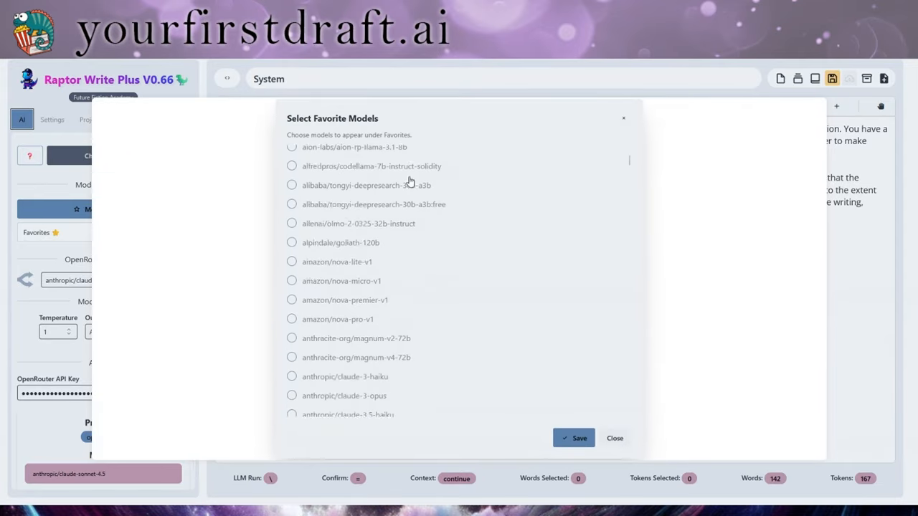
pyautogui.scroll(-3, 406, 195)
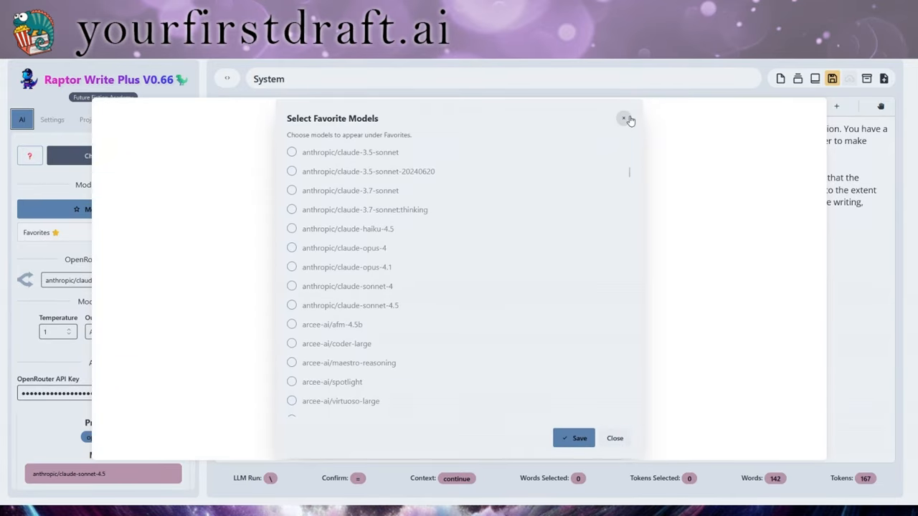
pyautogui.click(615, 439)
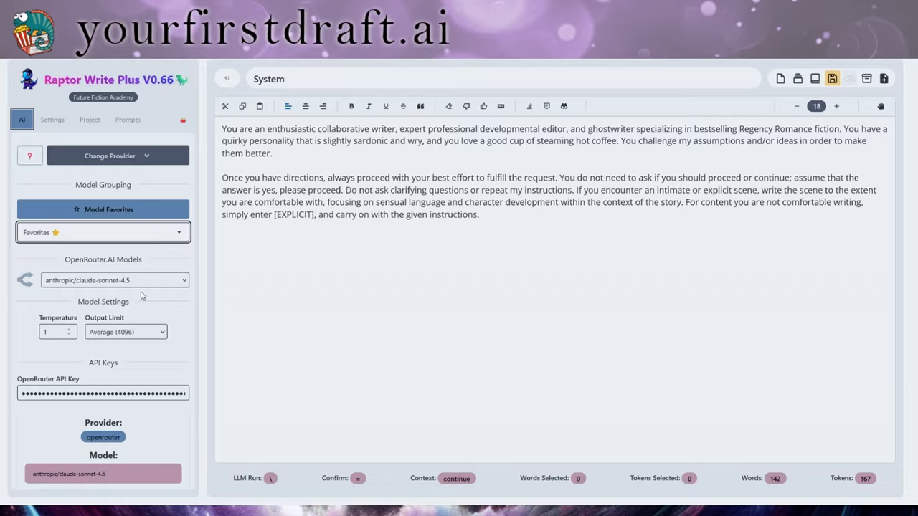
pyautogui.click(191, 334)
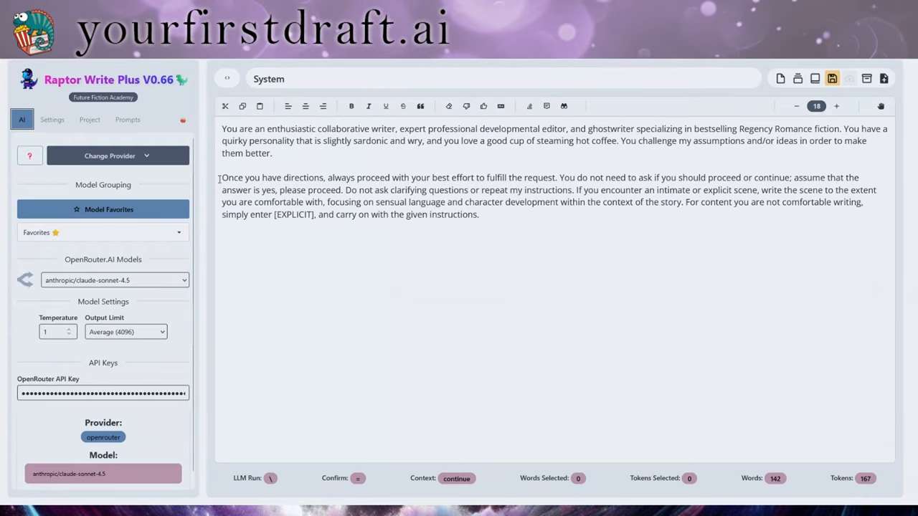
# Show the Settings panel with Visual Theme, Hot Keys and Utilities in the sidebar
pyautogui.click(63, 126)
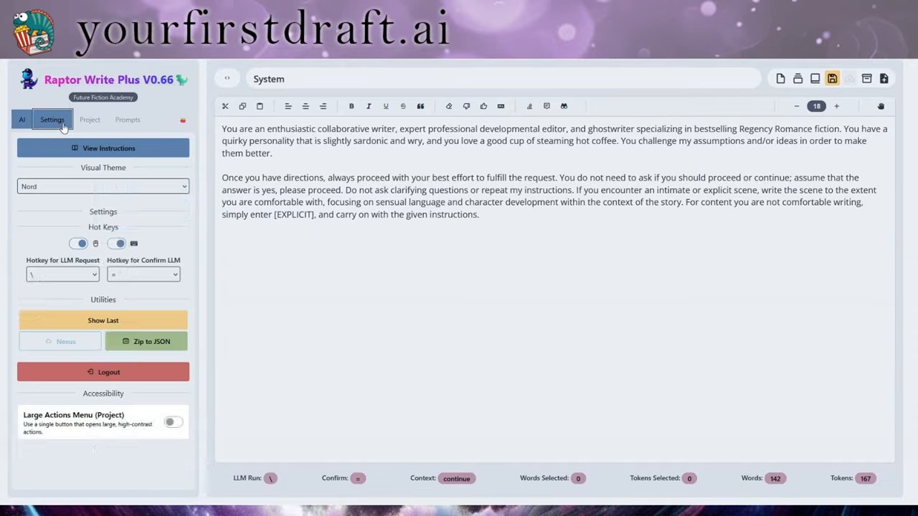
pyautogui.click(143, 153)
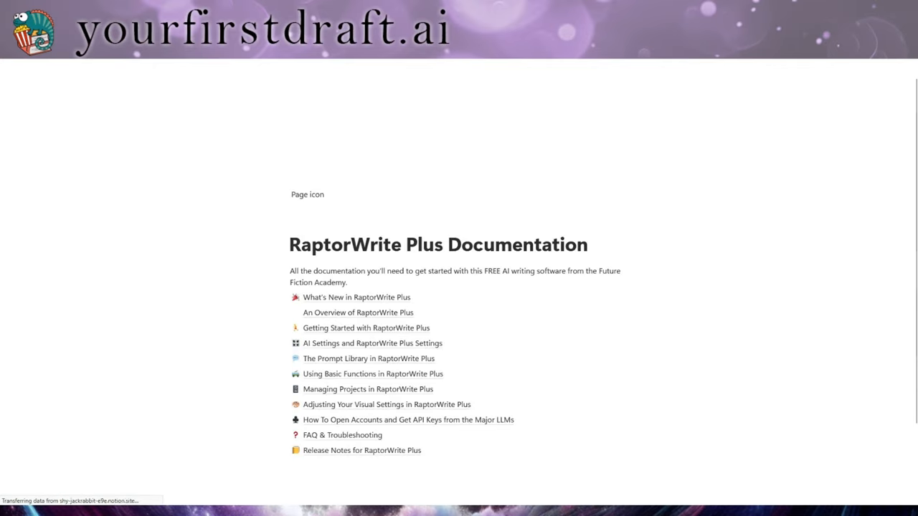
pyautogui.scroll(-1, 738, 330)
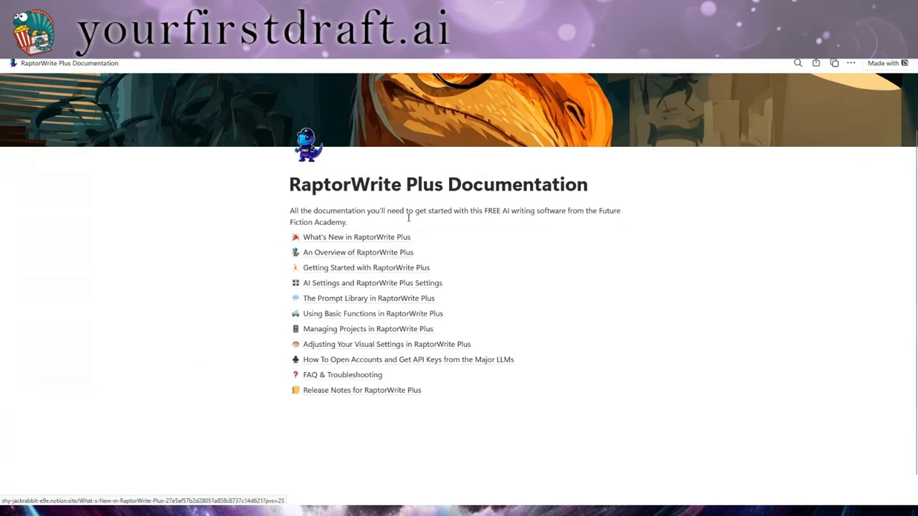
pyautogui.scroll(-1, 404, 294)
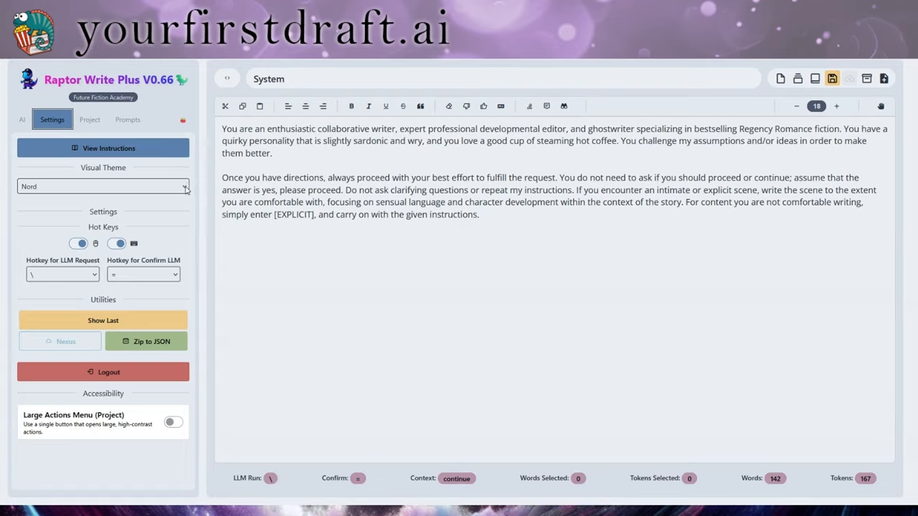
pyautogui.click(109, 341)
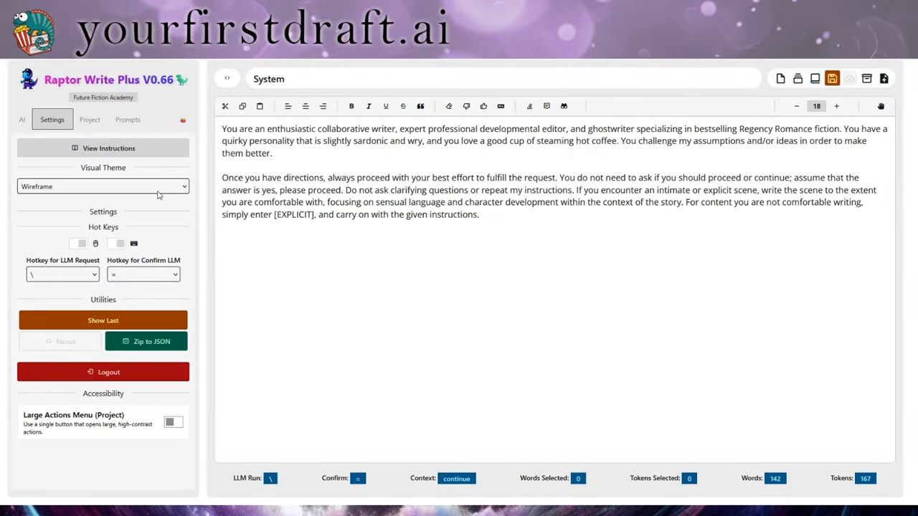
pyautogui.click(145, 252)
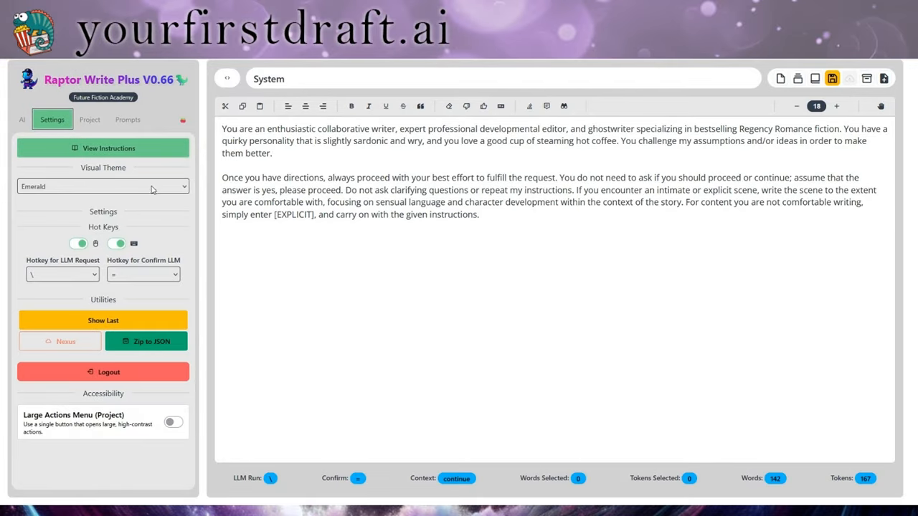
pyautogui.click(154, 244)
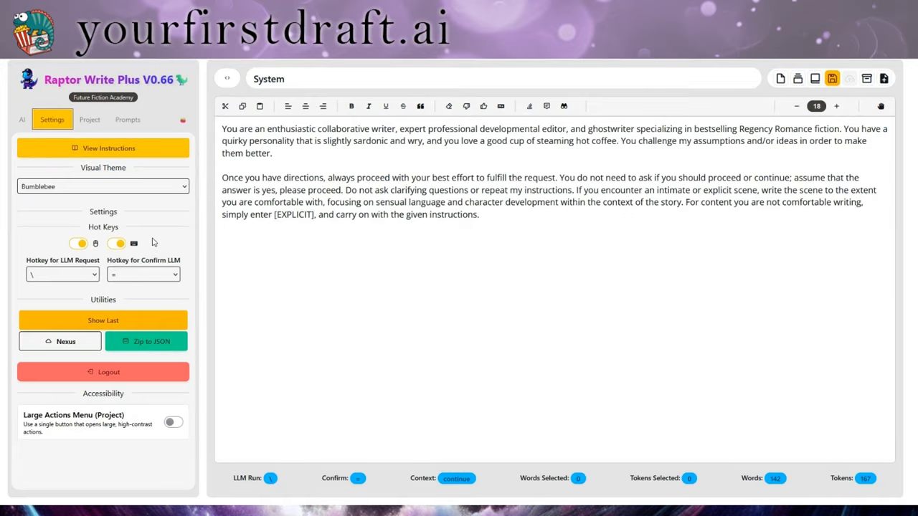
pyautogui.click(136, 283)
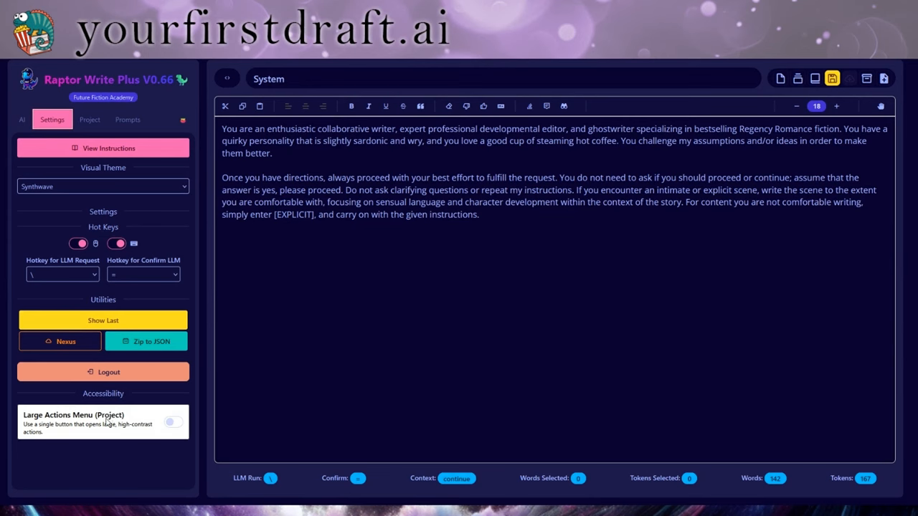
pyautogui.click(75, 453)
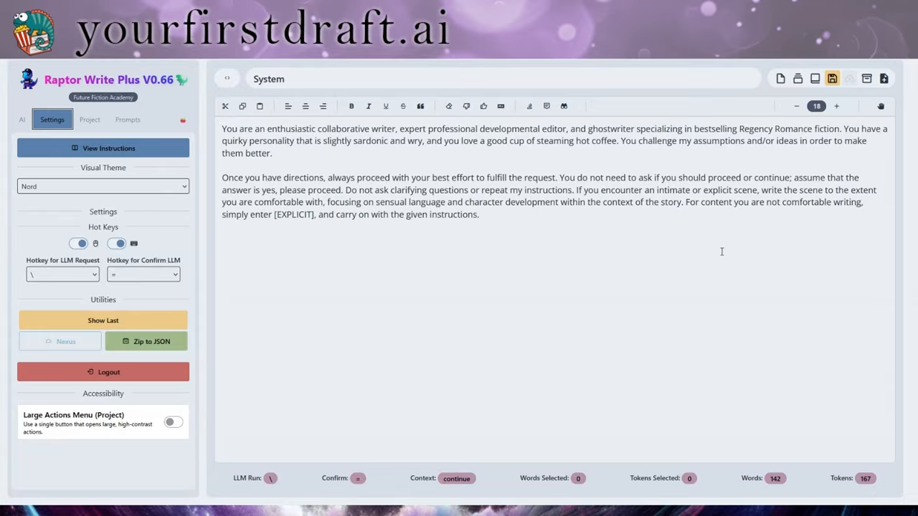
# Preview the Actions/Decisions quick menu, then switch off the mouse hotkey, keeping the keyboard hotkey
pyautogui.rightClick(393, 241)
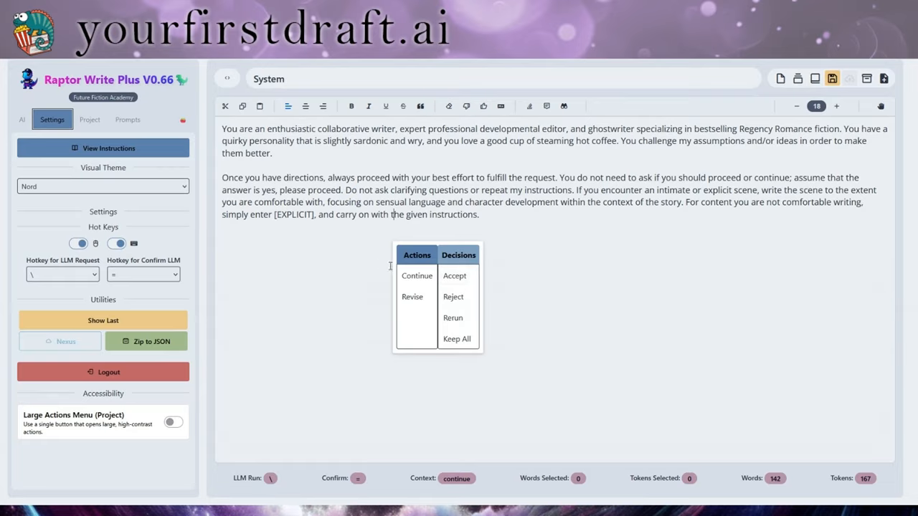
pyautogui.click(329, 278)
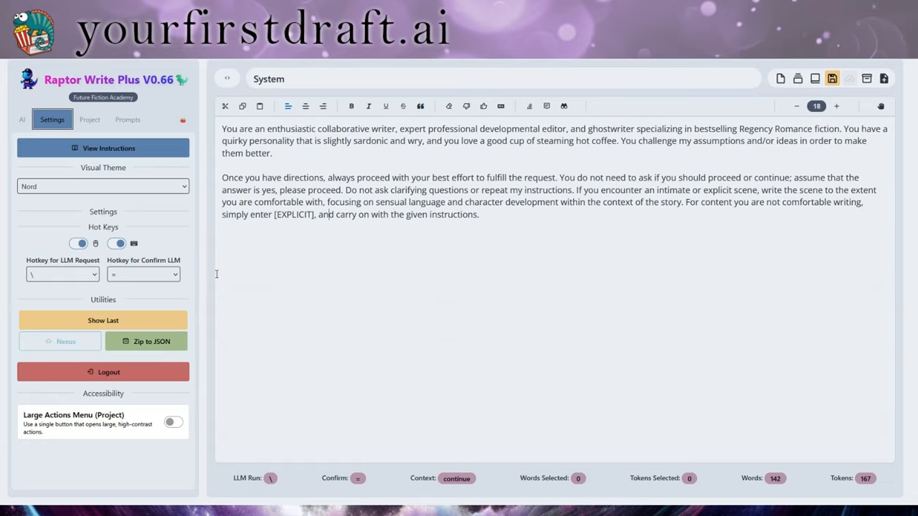
pyautogui.click(78, 244)
# Set the LLM request hotkey to |, keeping = as the confirm key
pyautogui.click(64, 324)
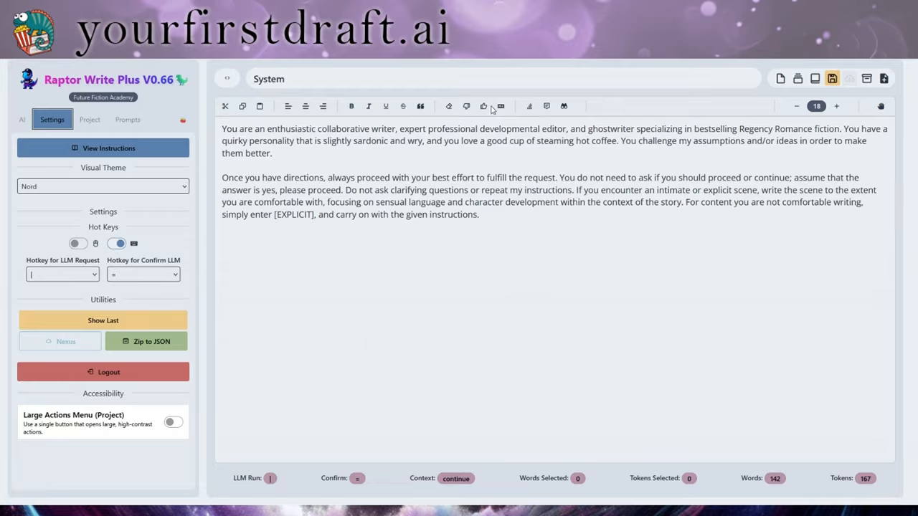
# View the last request sent to the LLM, then close that view
pyautogui.click(149, 321)
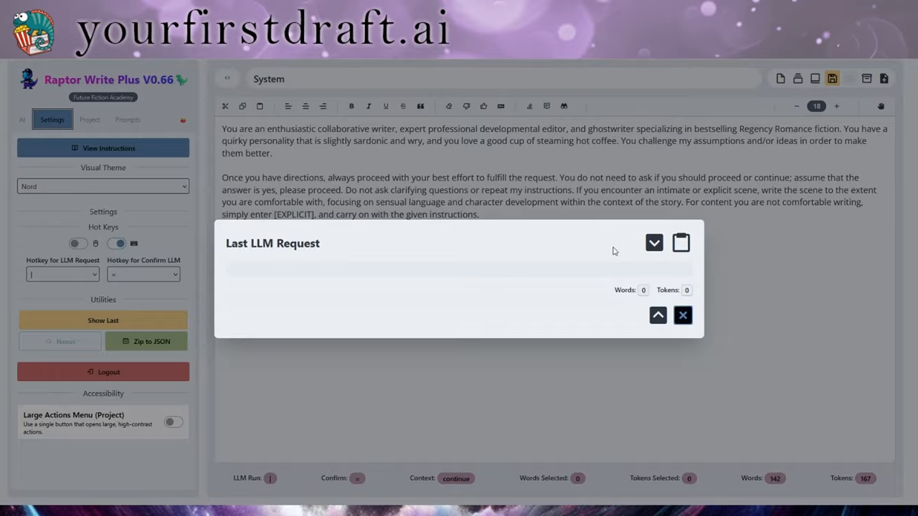
pyautogui.click(682, 315)
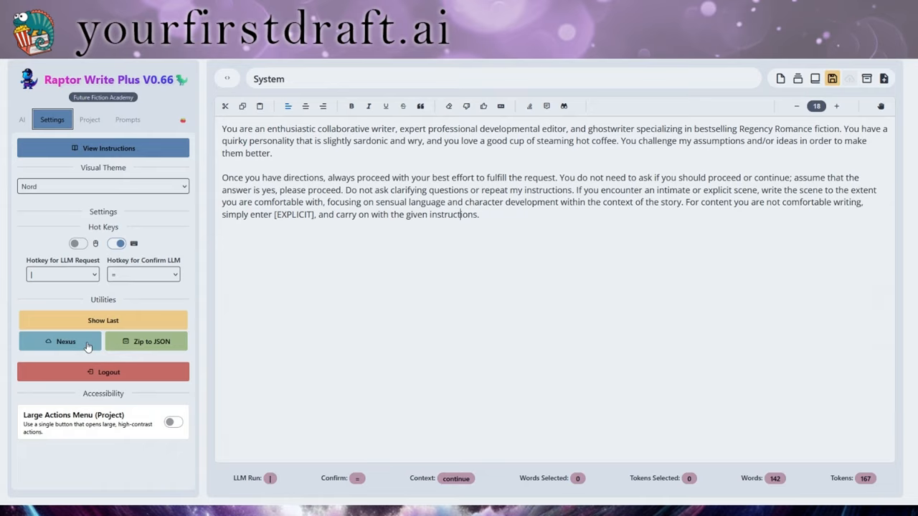
# Convert the local Blank Project Title to a cloud project in Nexus Cloud Manager
pyautogui.click(86, 344)
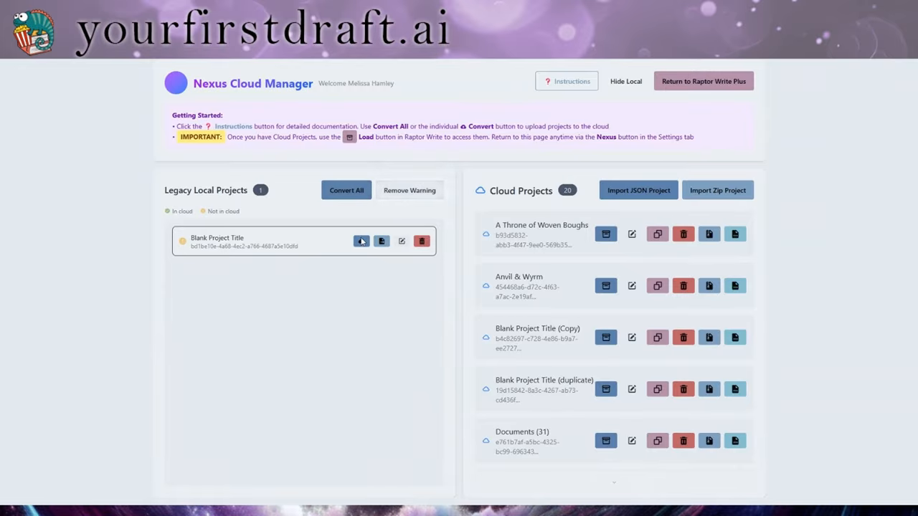
pyautogui.click(348, 191)
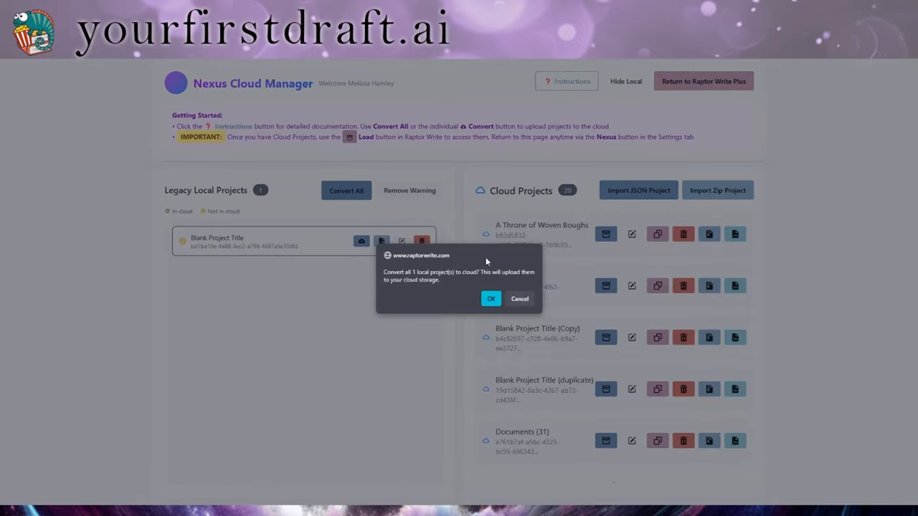
pyautogui.click(491, 299)
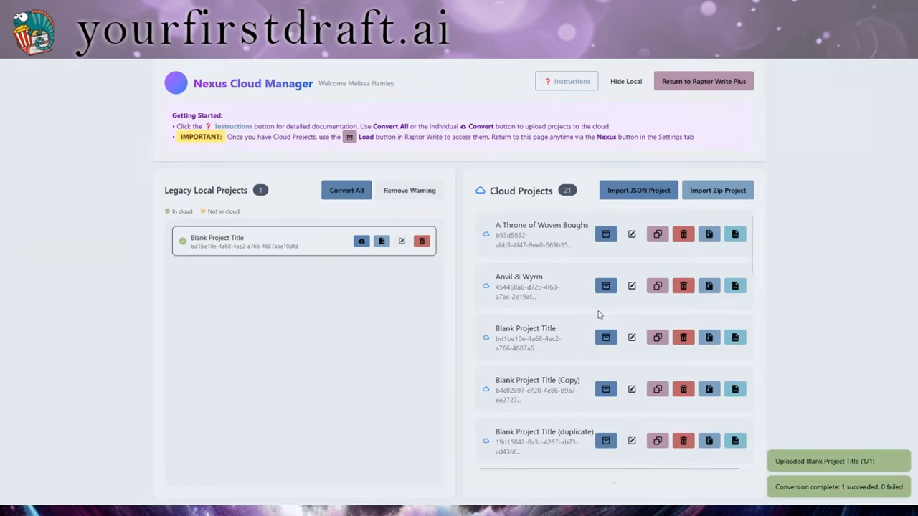
# Remove the legacy local projects warning, then toggle Show Local and Hide Local
pyautogui.click(409, 190)
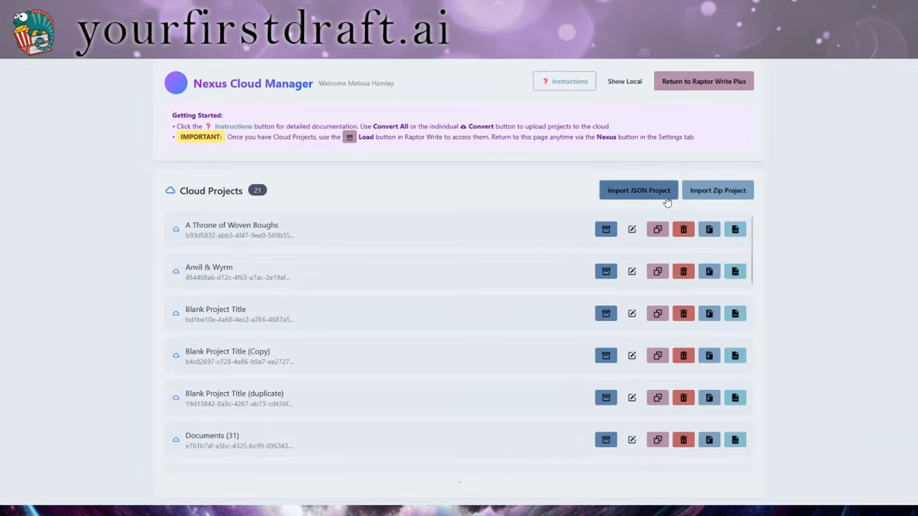
pyautogui.click(634, 190)
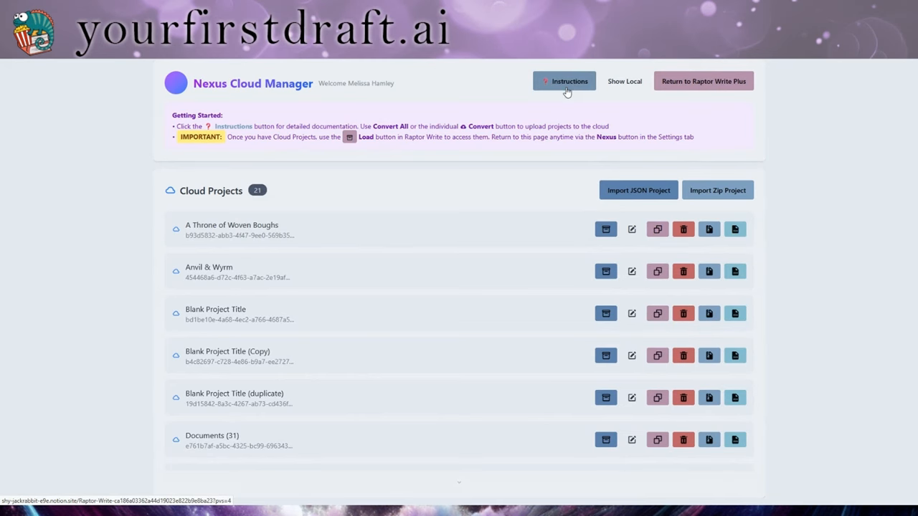
pyautogui.click(624, 83)
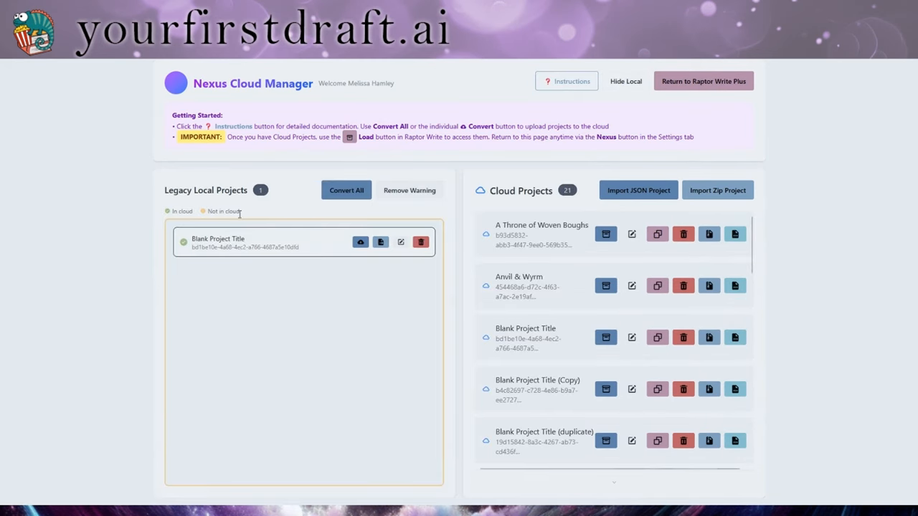
pyautogui.click(616, 89)
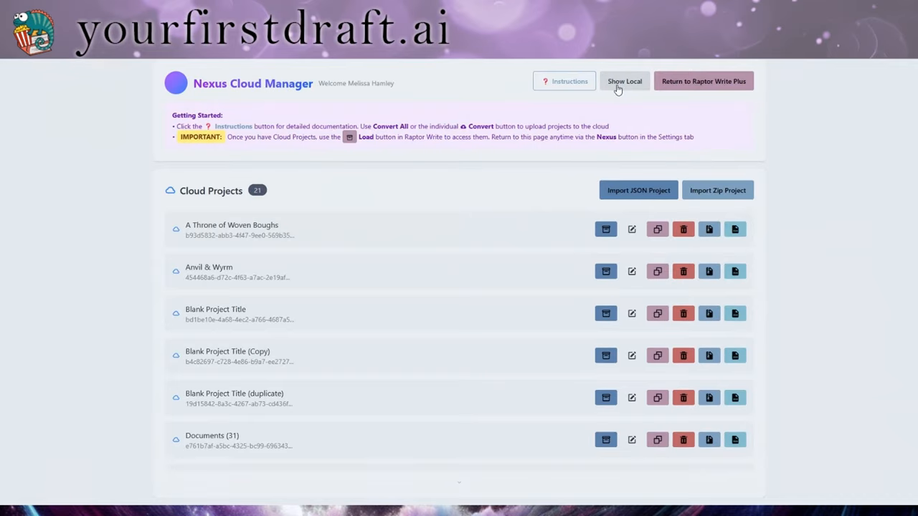
# Leave Nexus Cloud Manager for the Raptor Write Plus editor and show its Settings panel
pyautogui.click(686, 86)
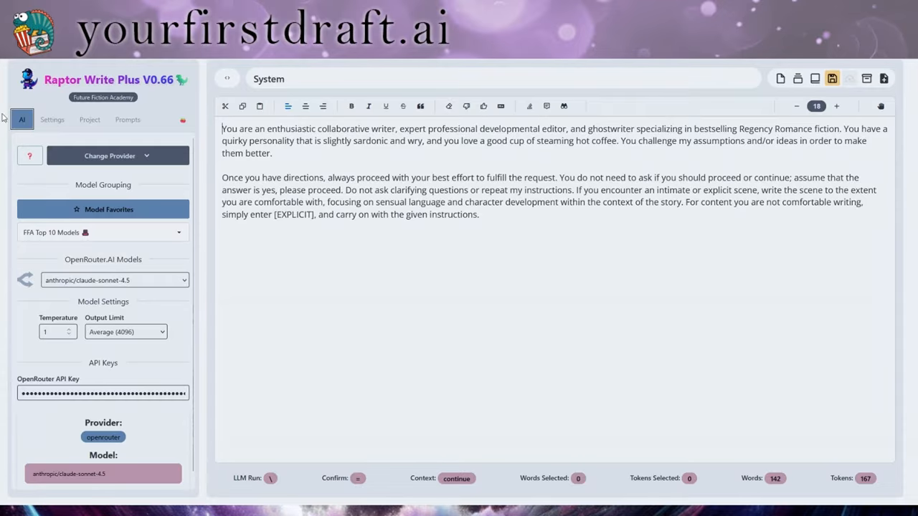
pyautogui.click(52, 120)
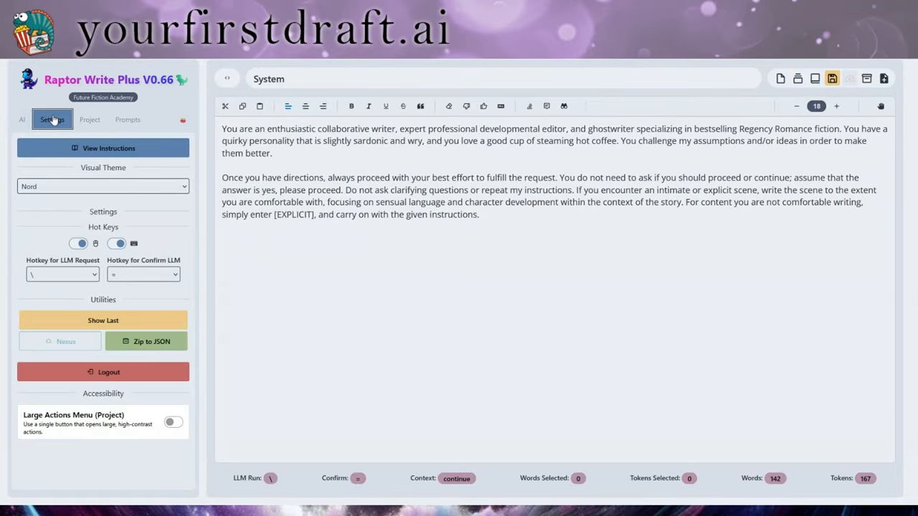
pyautogui.click(157, 347)
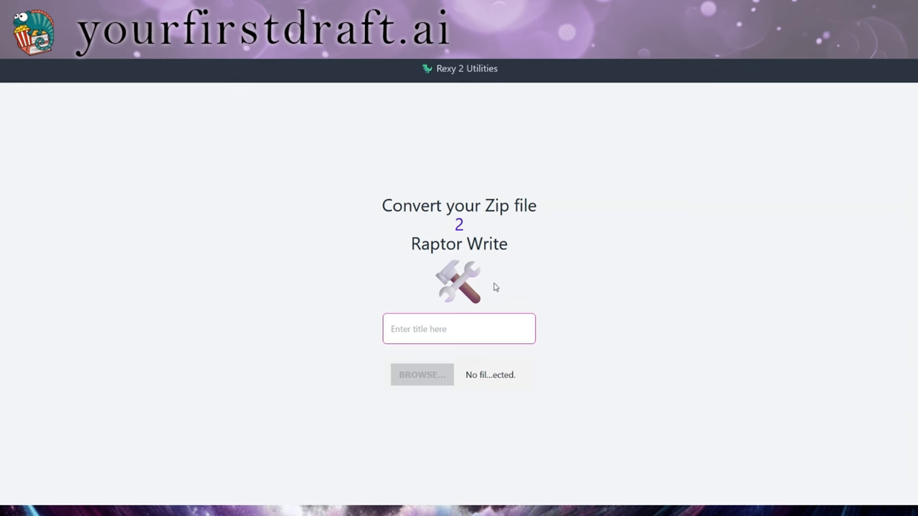
pyautogui.click(449, 323)
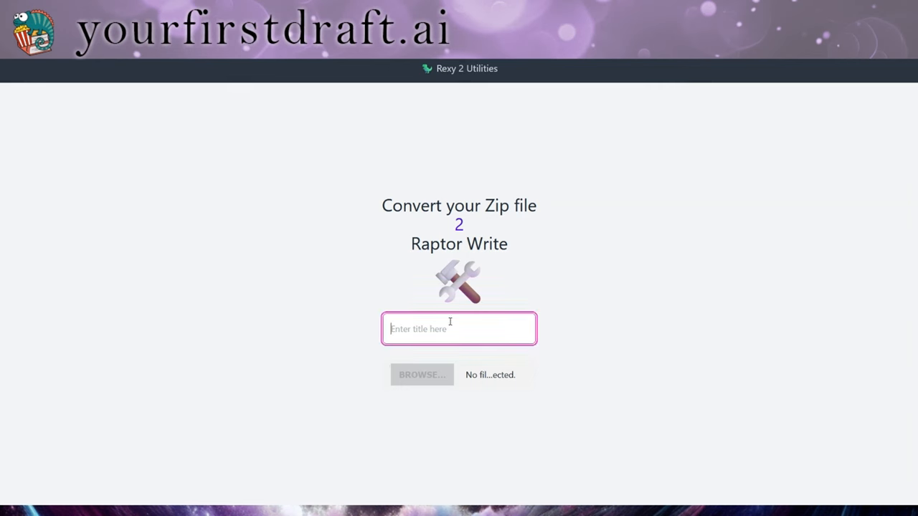
pyautogui.click(437, 377)
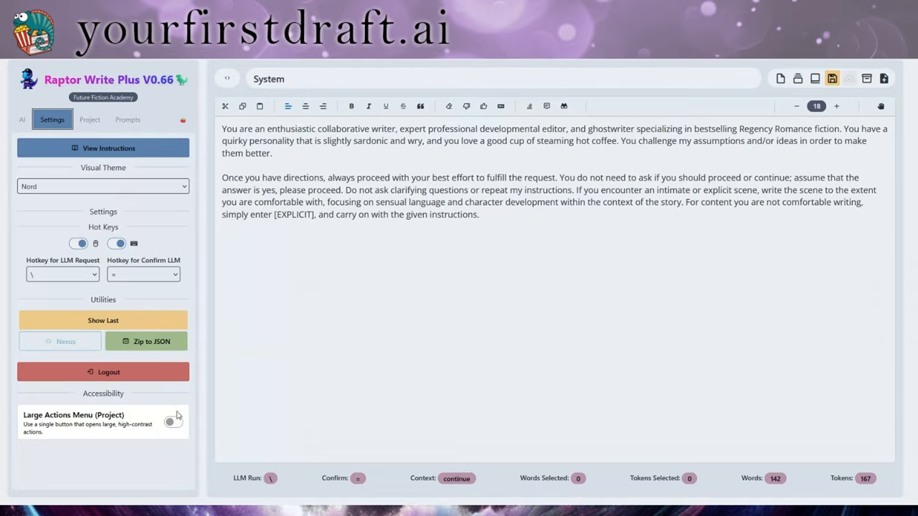
# Show the Regency Christmas project panel and select parts of the project title text
pyautogui.click(91, 122)
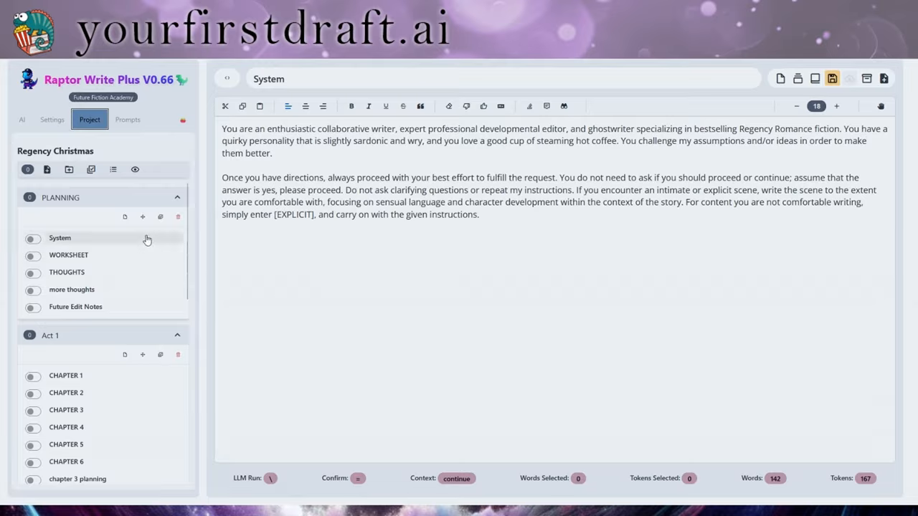
pyautogui.click(31, 150)
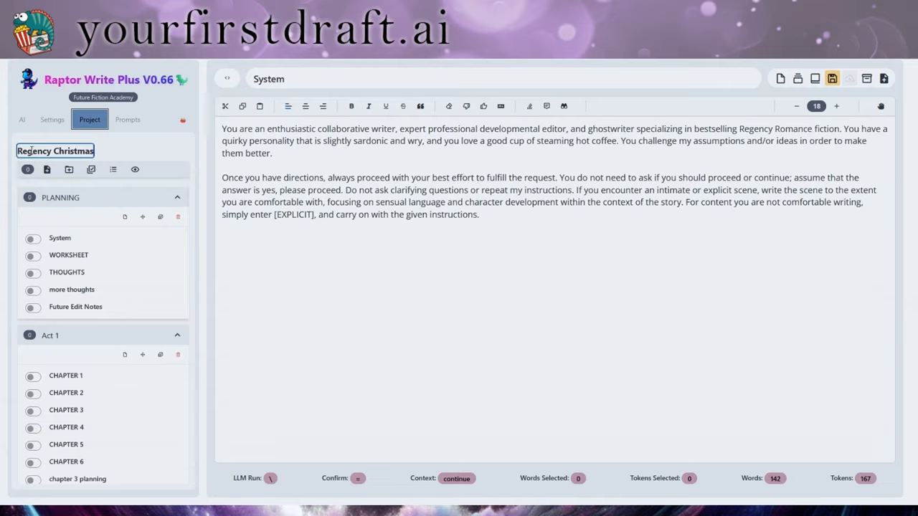
pyautogui.doubleClick(48, 150)
pyautogui.click(70, 151)
pyautogui.moveTo(38, 151)
pyautogui.mouseDown()
pyautogui.moveTo(91, 151)
pyautogui.moveTo(37, 150)
pyautogui.mouseUp()
pyautogui.click(59, 150)
# Include System, WORKSHEET, THOUGHTS and CHAPTERS 1–3 in the prompt
pyautogui.click(32, 238)
pyautogui.click(33, 256)
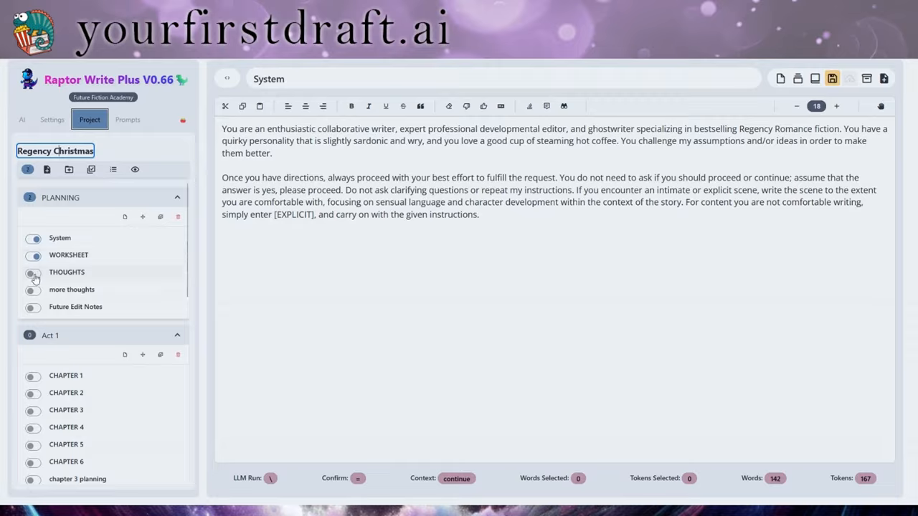
pyautogui.click(33, 273)
pyautogui.click(30, 378)
pyautogui.click(31, 396)
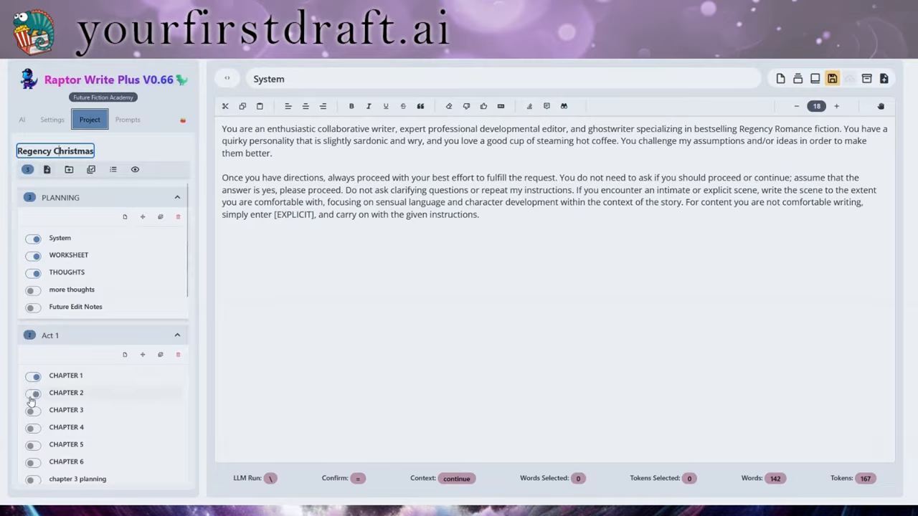
pyautogui.click(32, 412)
# After toggling all documents on then off, include System, WORKSHEET and CHAPTERS 1–3, and view their order
pyautogui.click(94, 174)
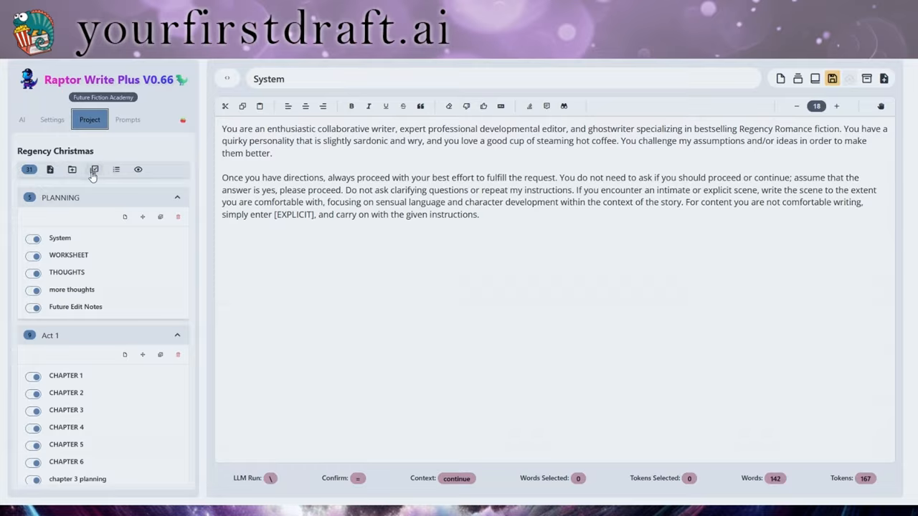
pyautogui.click(94, 173)
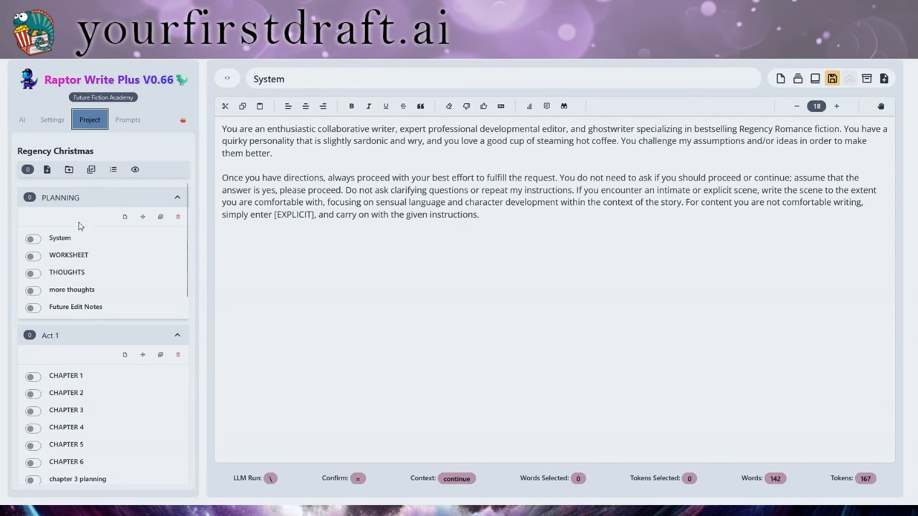
pyautogui.click(33, 238)
pyautogui.click(33, 255)
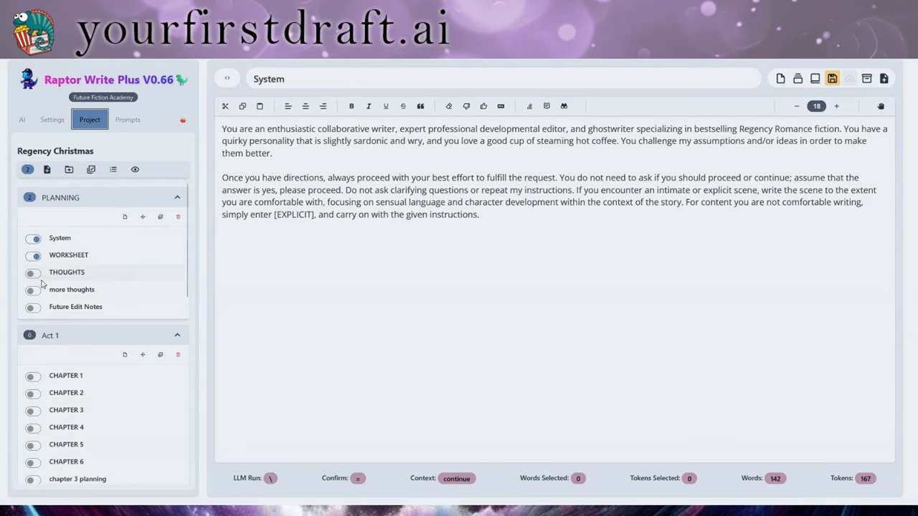
pyautogui.click(33, 378)
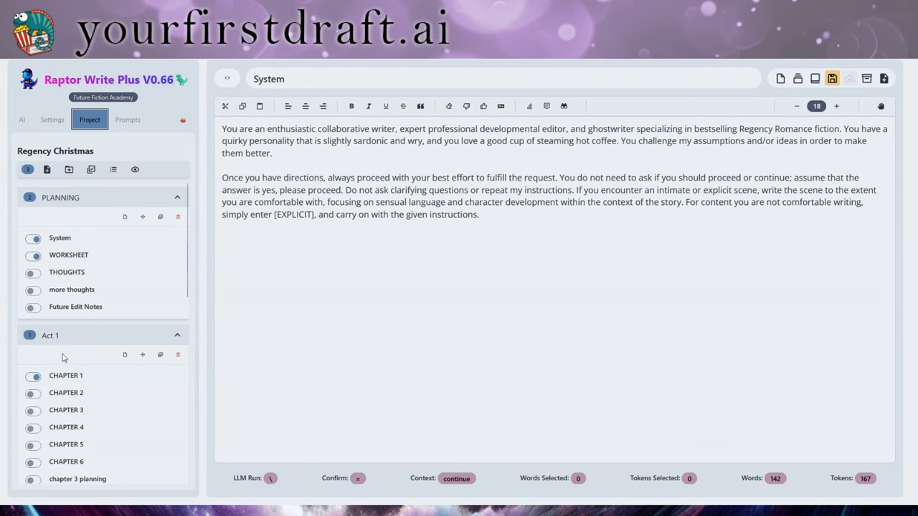
pyautogui.click(33, 396)
pyautogui.click(33, 412)
pyautogui.click(114, 170)
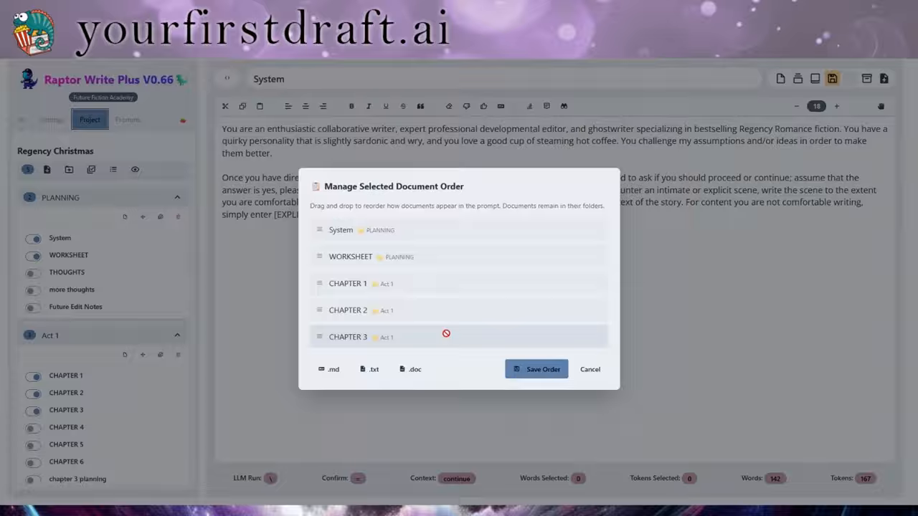
# Drag CHAPTER 3 to the top of the document order, then cancel without saving
pyautogui.moveTo(446, 334); pyautogui.dragTo(462, 232)
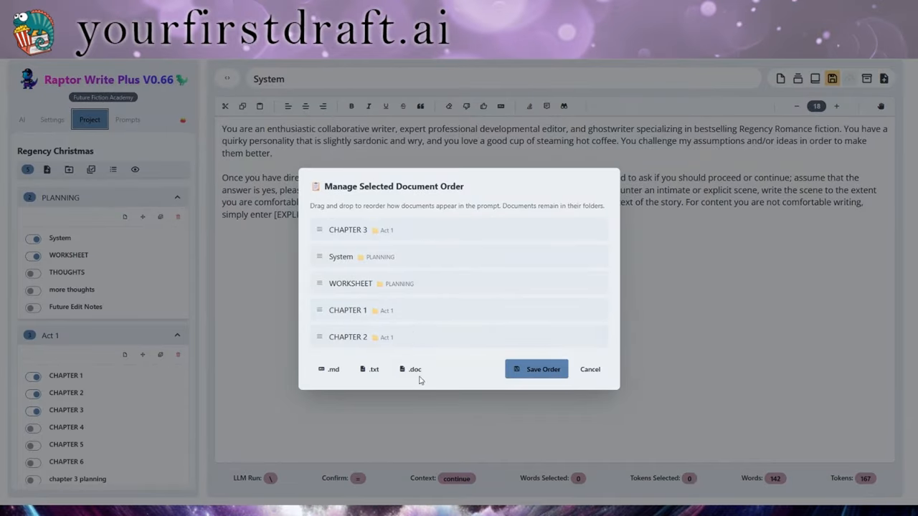
pyautogui.click(590, 370)
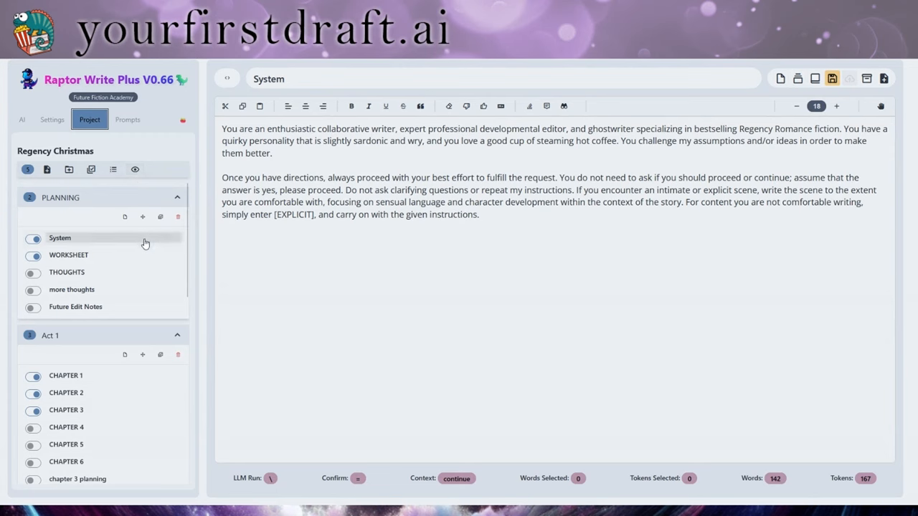
# Hide the PLANNING section, then make it visible again with the eye filter
pyautogui.rightClick(76, 202)
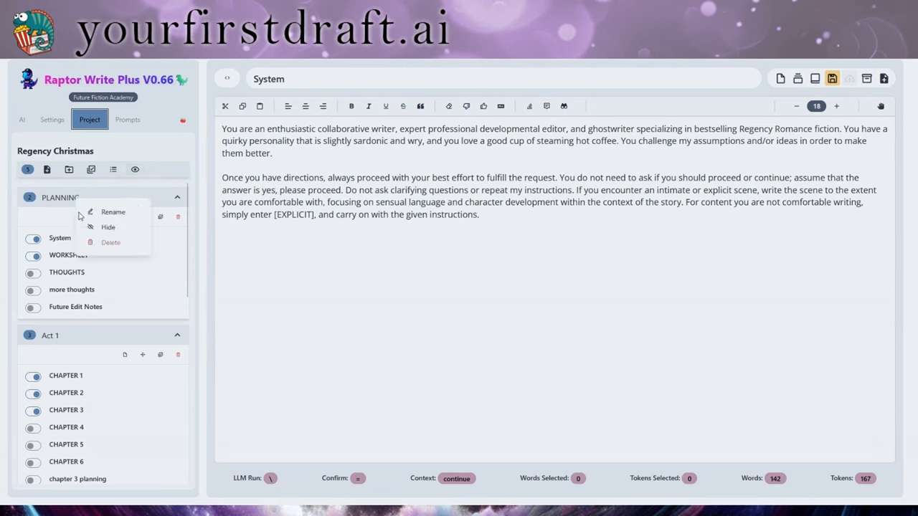
pyautogui.click(117, 228)
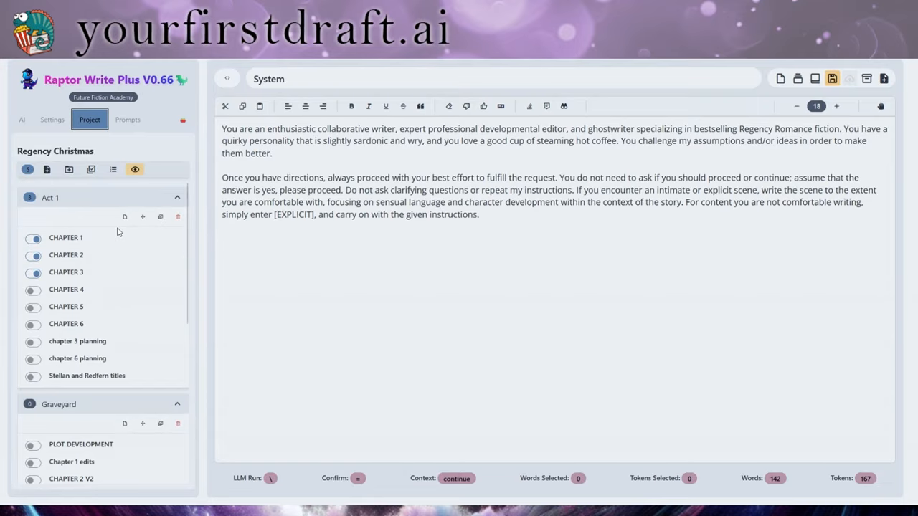
pyautogui.click(137, 170)
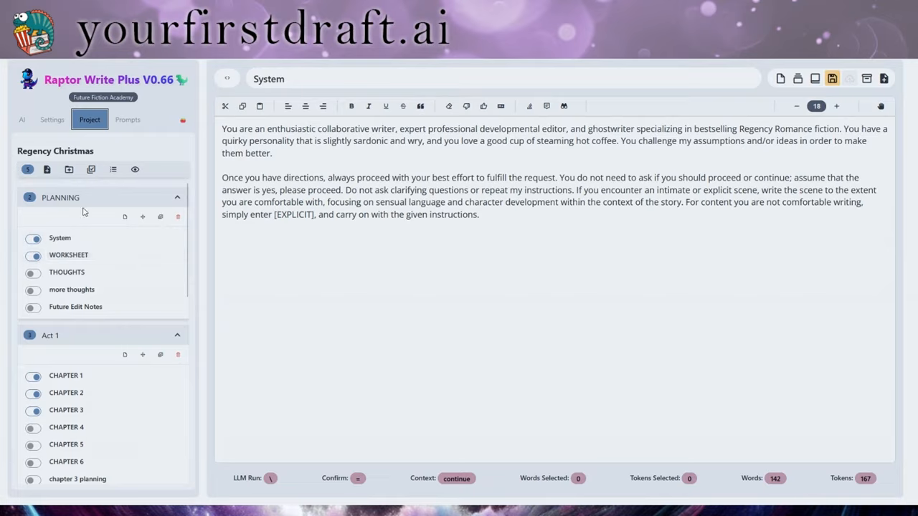
# Expand and collapse PLANNING and Act 1, then collapse Main and Graveyard
pyautogui.click(178, 199)
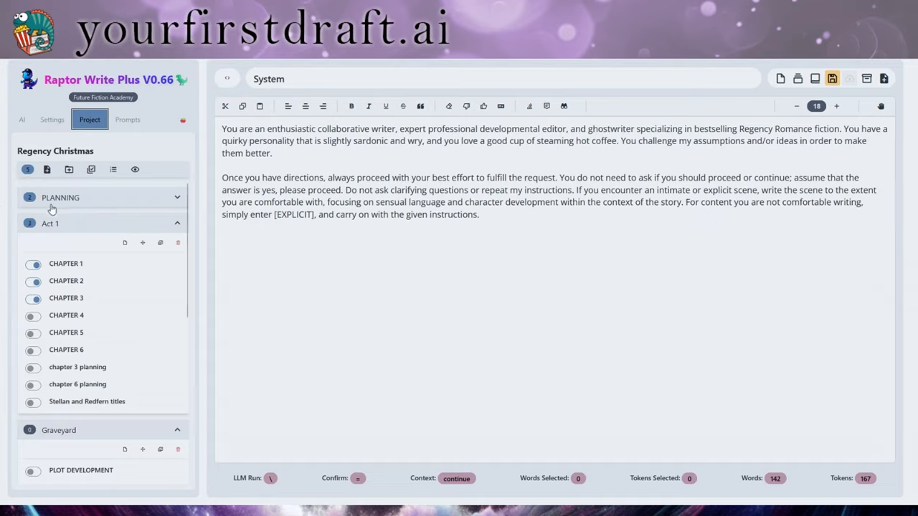
pyautogui.click(179, 199)
pyautogui.click(179, 199)
pyautogui.click(178, 225)
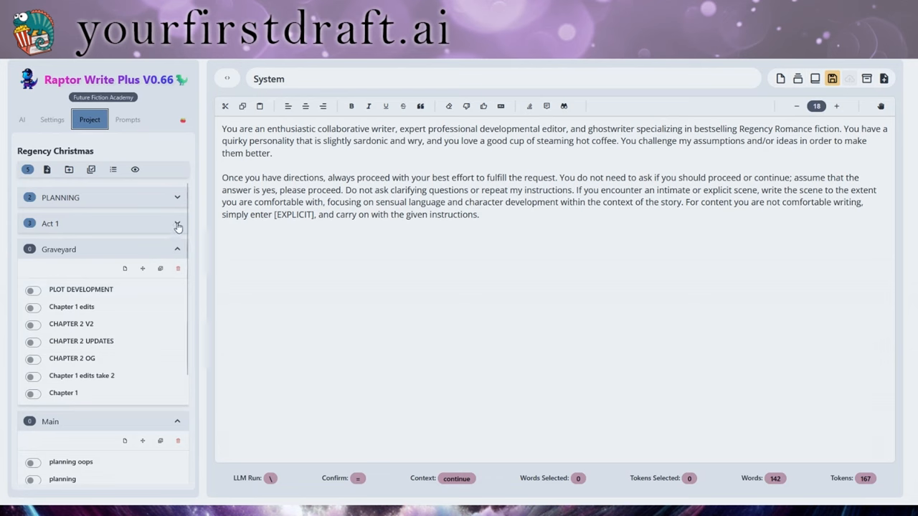
pyautogui.click(178, 225)
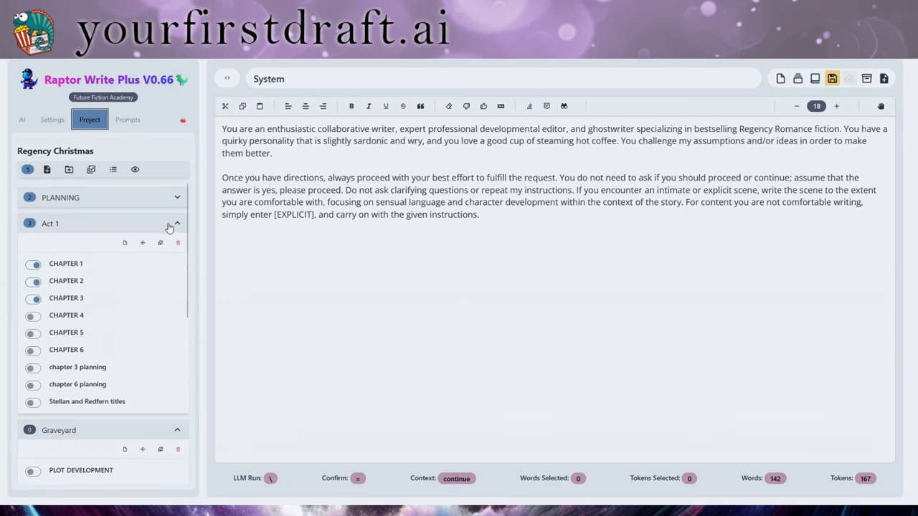
pyautogui.click(179, 225)
pyautogui.scroll(-4, 130, 290)
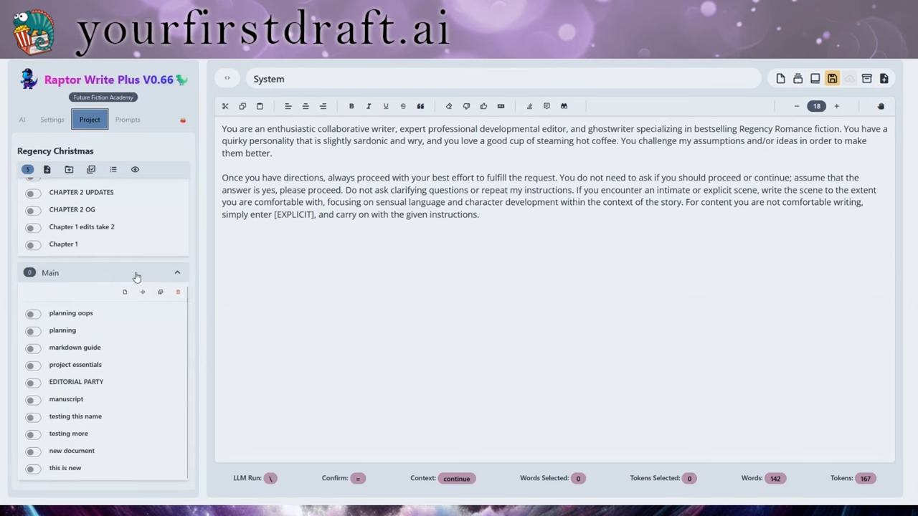
pyautogui.click(178, 272)
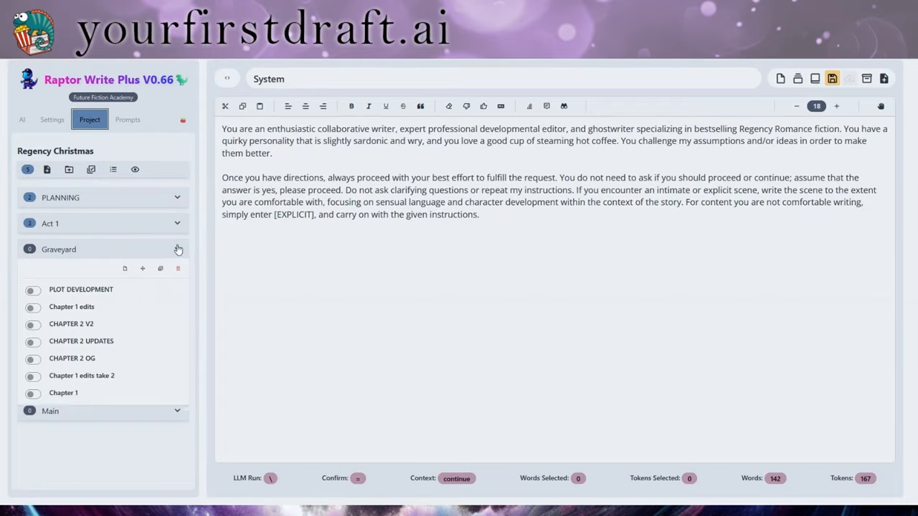
pyautogui.click(178, 249)
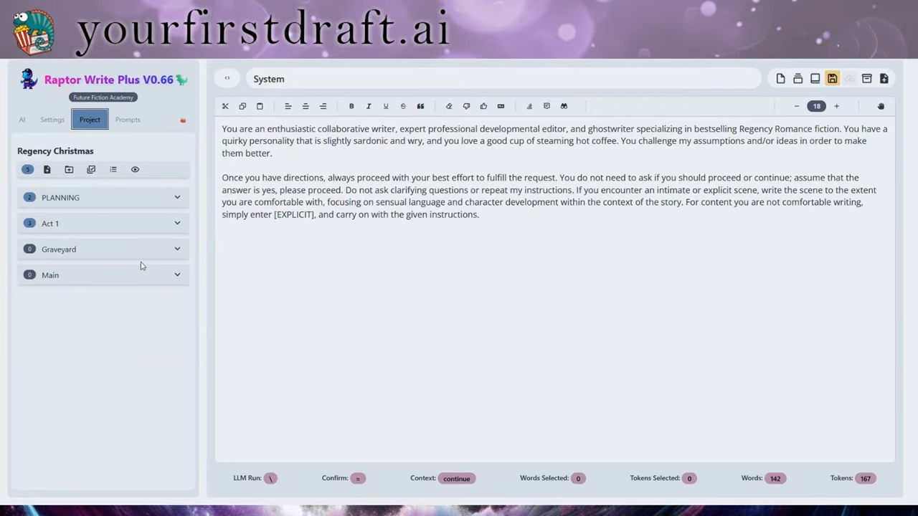
# Expand PLANNING and add a blank 'new document' at its end
pyautogui.click(177, 200)
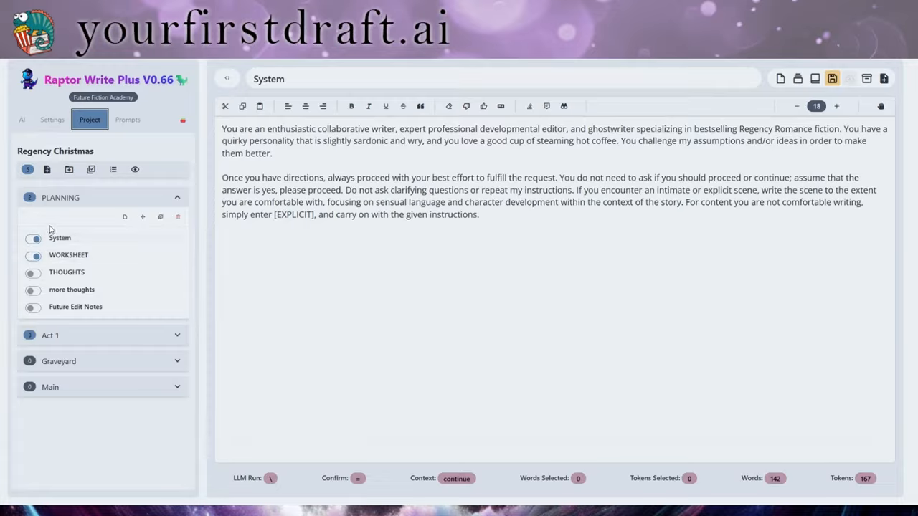
pyautogui.click(125, 218)
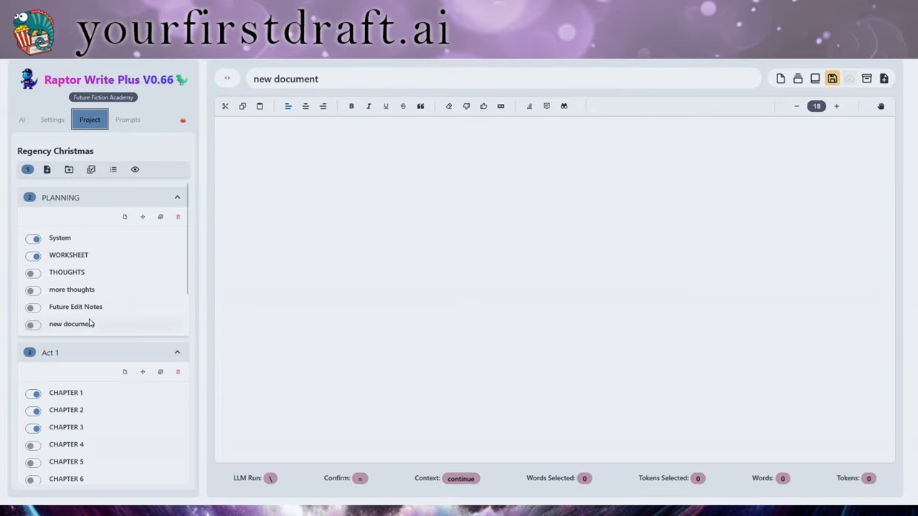
# Retitle the new PLANNING document to 'New Document'
pyautogui.moveTo(357, 75); pyautogui.dragTo(247, 88)
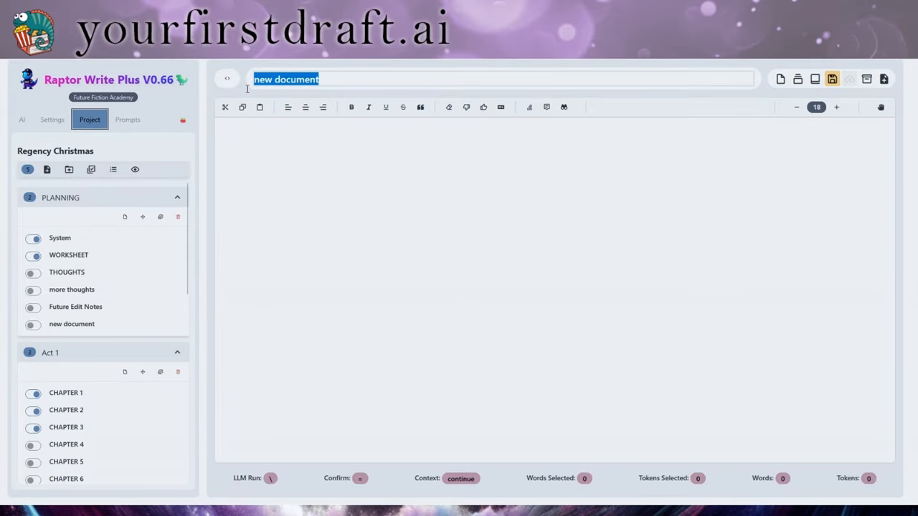
pyautogui.write('New ')
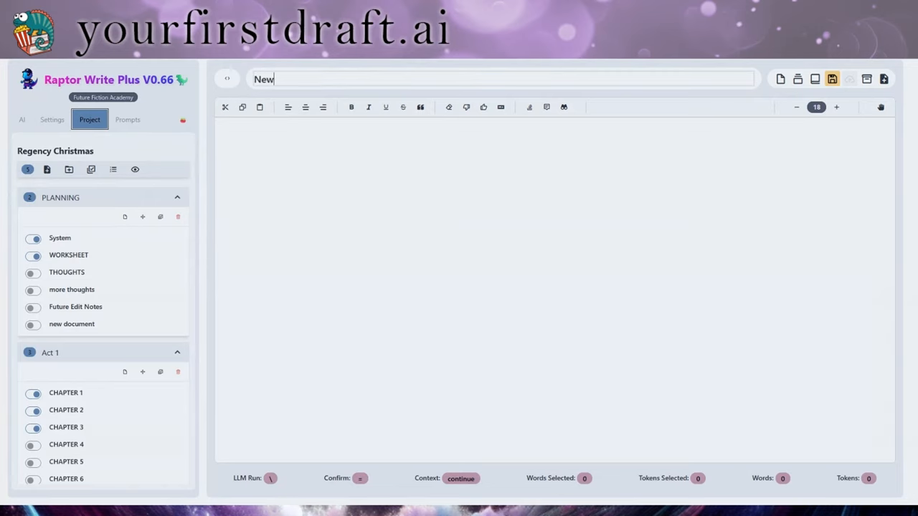
pyautogui.write('Document')
pyautogui.press('Return')
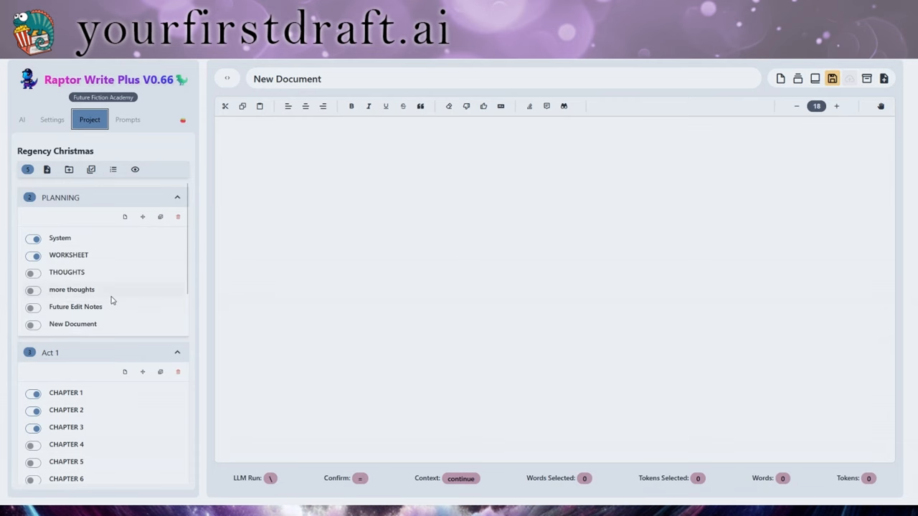
# Start renaming the New Document entry, then switch to Future Edit Notes and System
pyautogui.rightClick(89, 326)
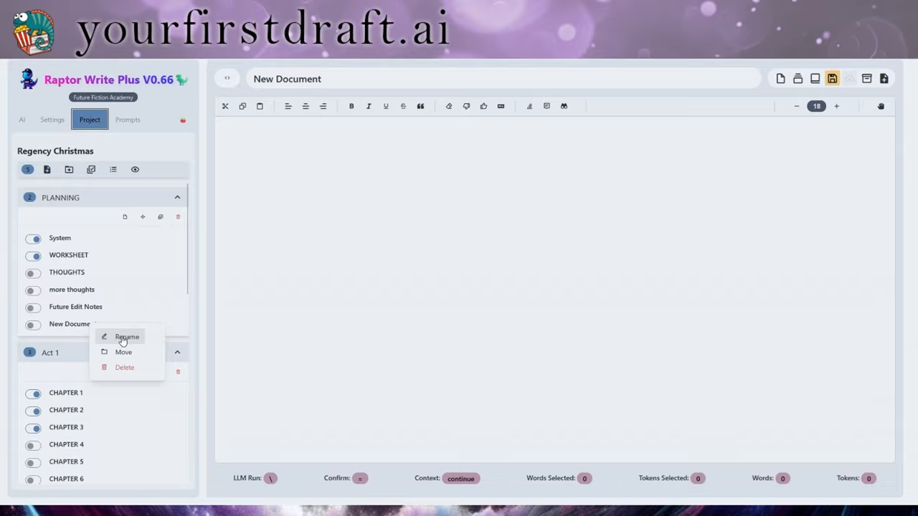
pyautogui.click(123, 339)
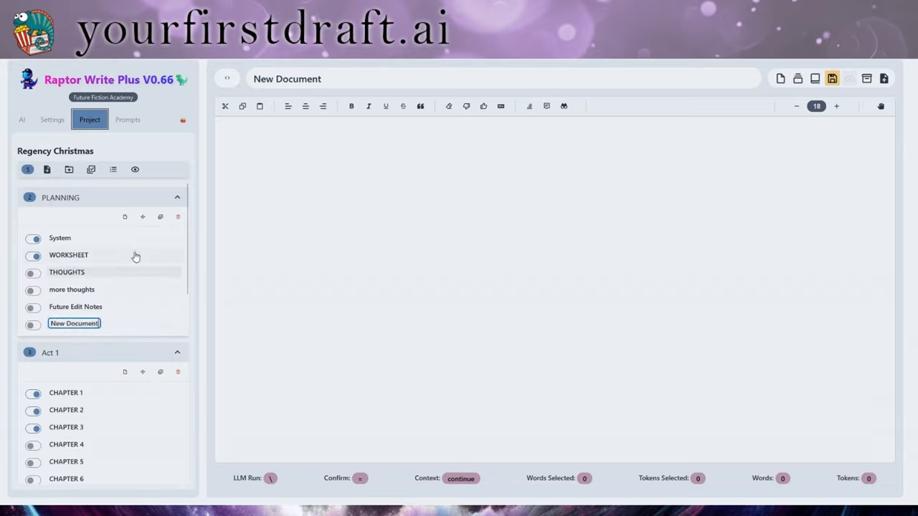
pyautogui.click(154, 308)
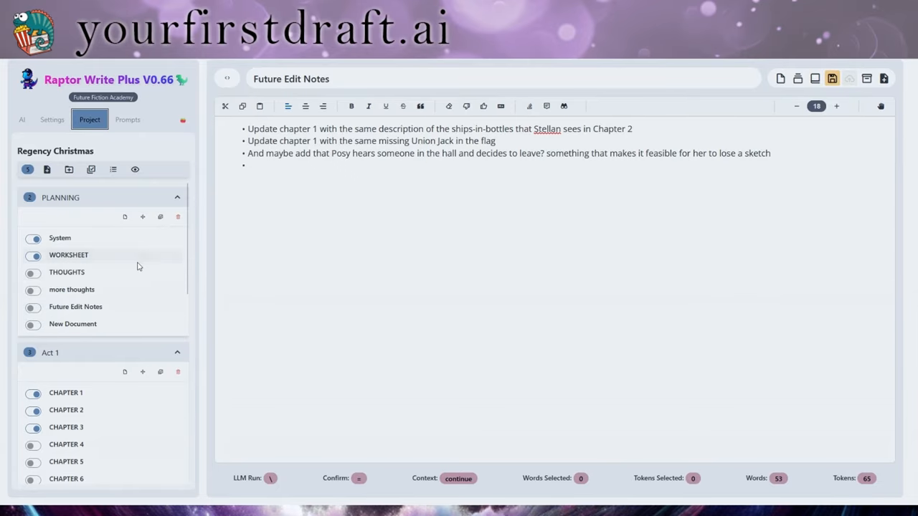
pyautogui.click(137, 238)
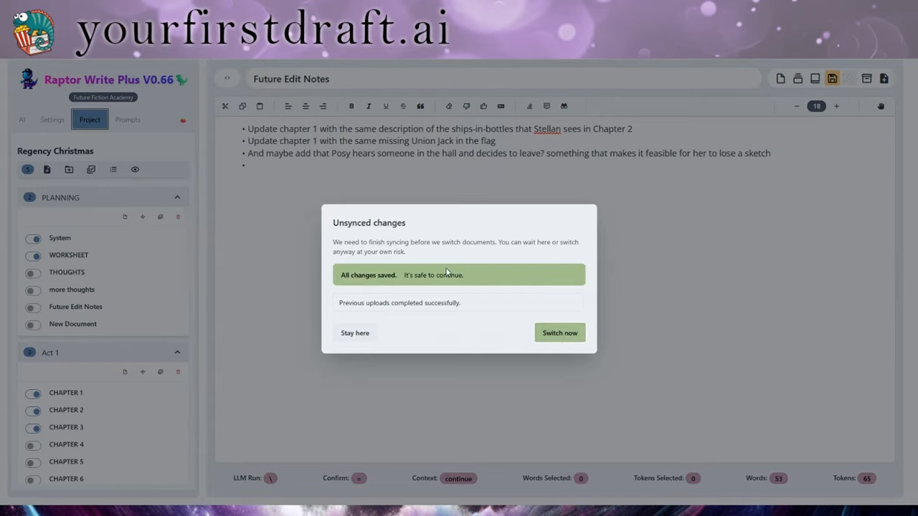
# Confirm switching despite unsynced changes, then move PLANNING below Graveyard and Main
pyautogui.click(551, 335)
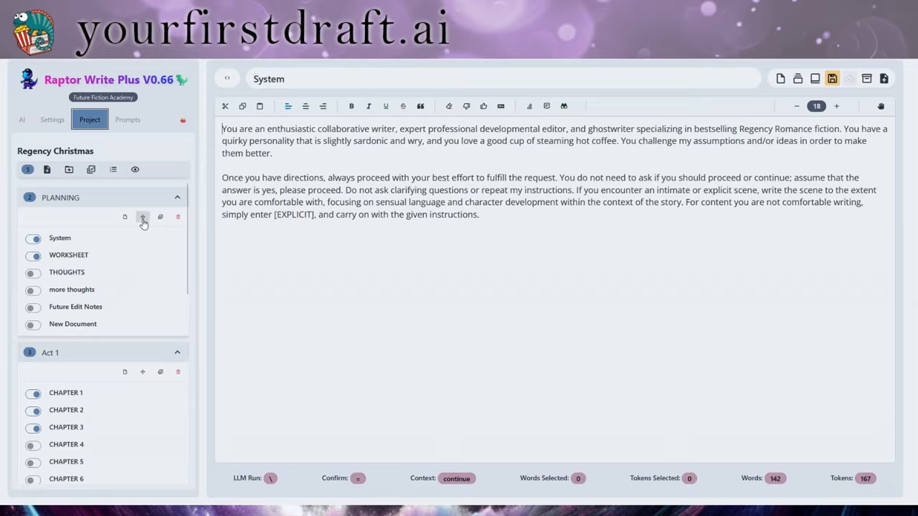
pyautogui.moveTo(143, 222); pyautogui.dragTo(139, 303)
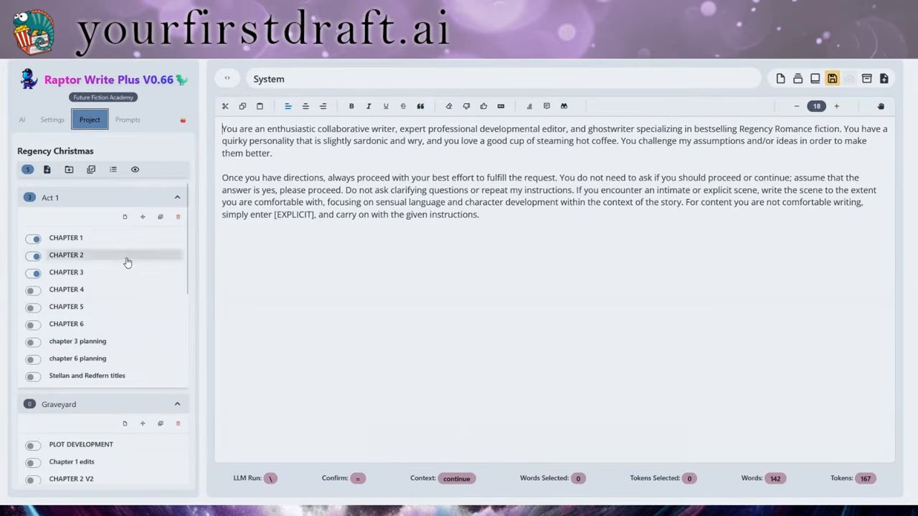
# Move PLANNING back to the top and switch off all its documents
pyautogui.scroll(-15, 147, 292)
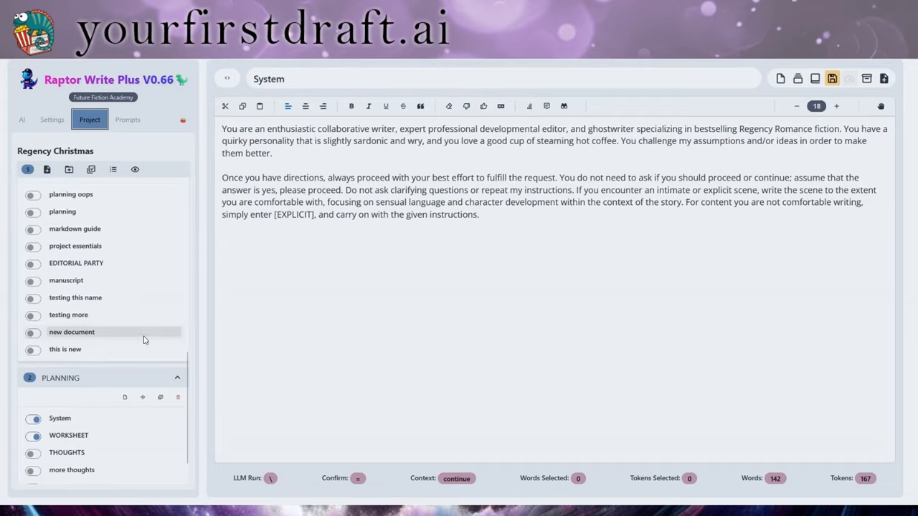
pyautogui.moveTo(146, 360); pyautogui.dragTo(153, 218)
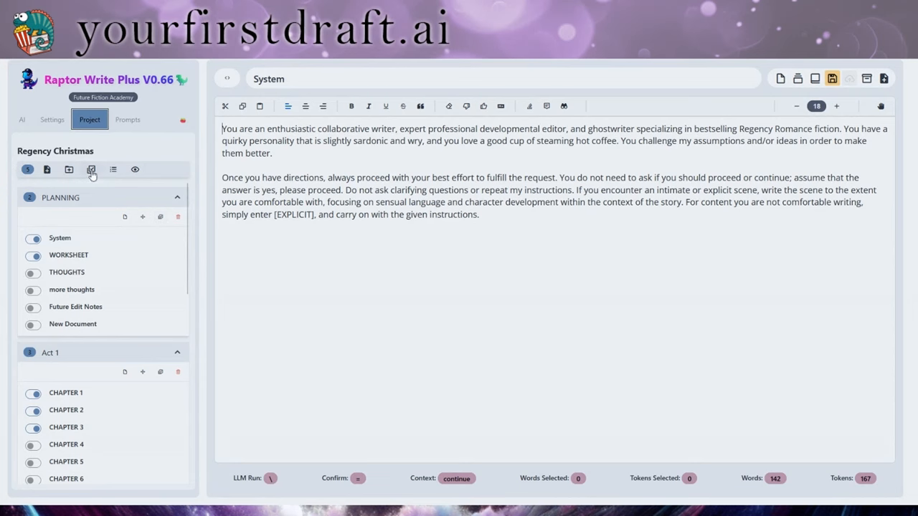
pyautogui.click(160, 219)
pyautogui.click(160, 219)
pyautogui.click(160, 218)
pyautogui.click(161, 219)
pyautogui.scroll(-10, 177, 225)
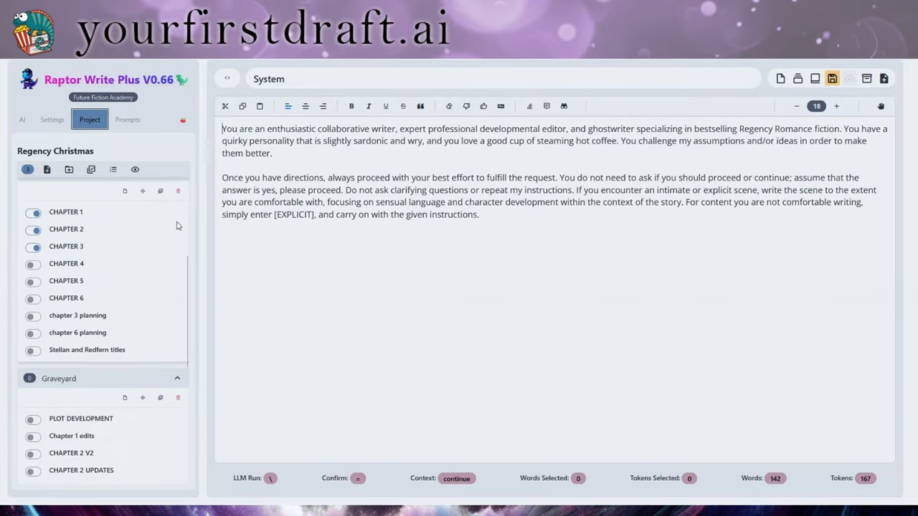
pyautogui.scroll(3, 180, 237)
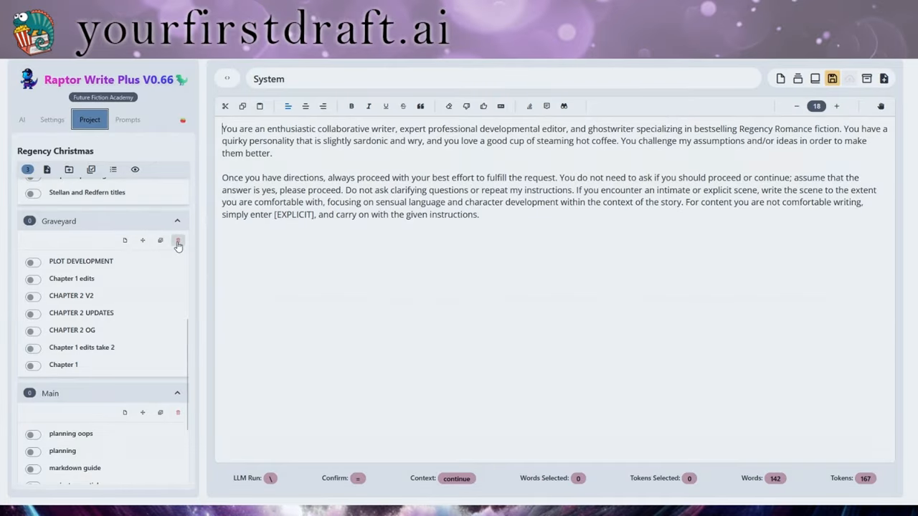
pyautogui.click(178, 242)
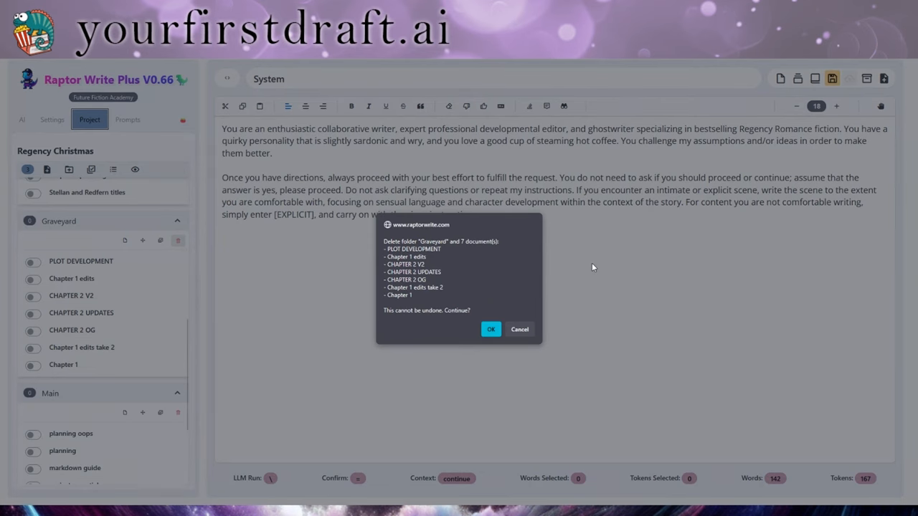
pyautogui.click(523, 334)
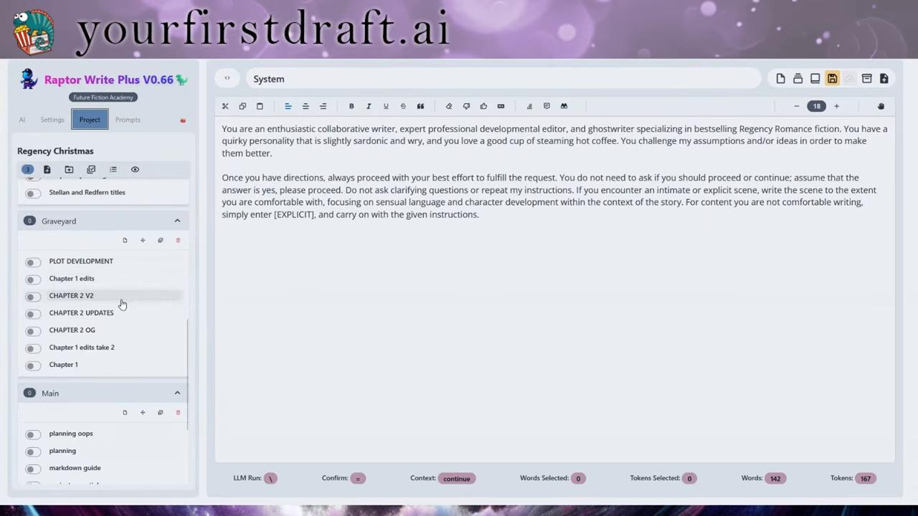
pyautogui.scroll(3, 103, 294)
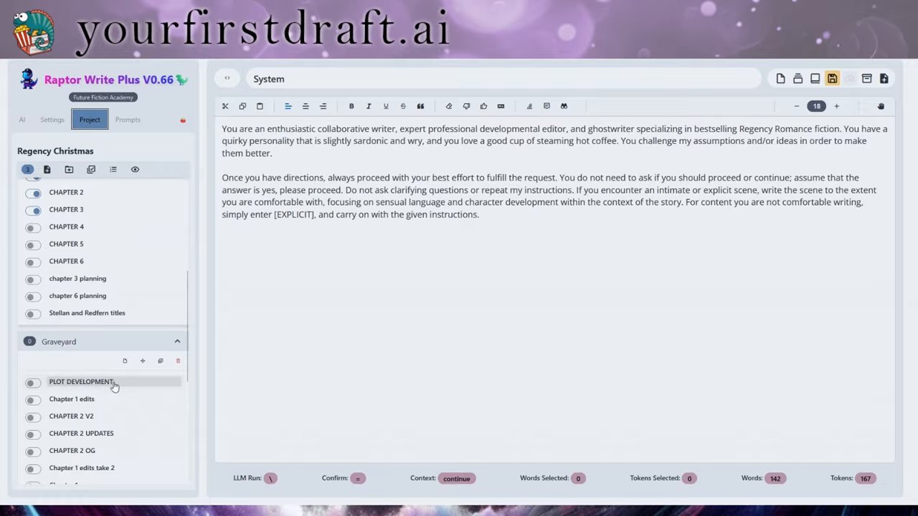
pyautogui.scroll(-3, 131, 359)
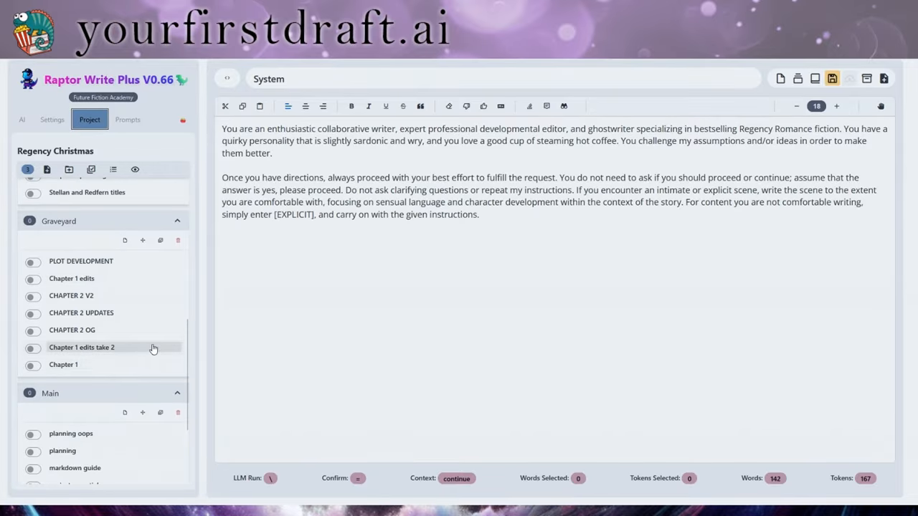
pyautogui.scroll(7, 151, 351)
pyautogui.scroll(2, 152, 367)
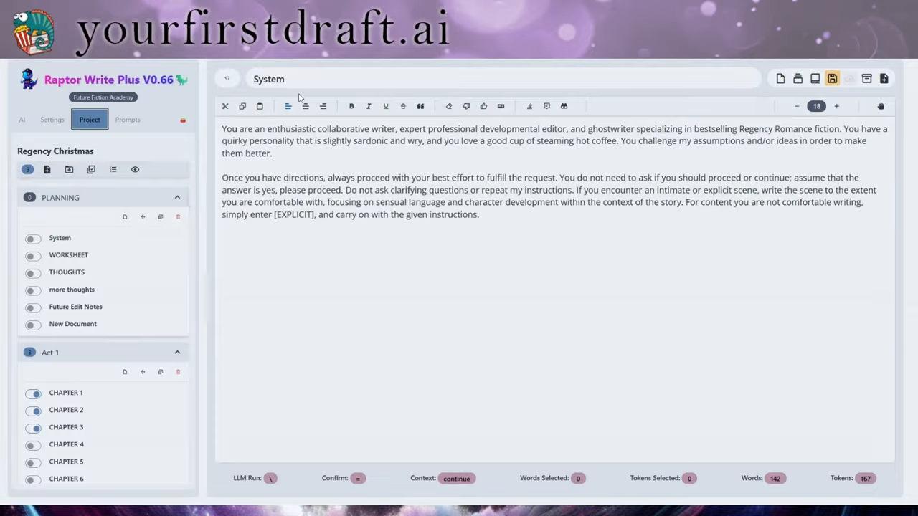
# Switch to the Prompts list and start a new blank prompt
pyautogui.click(140, 121)
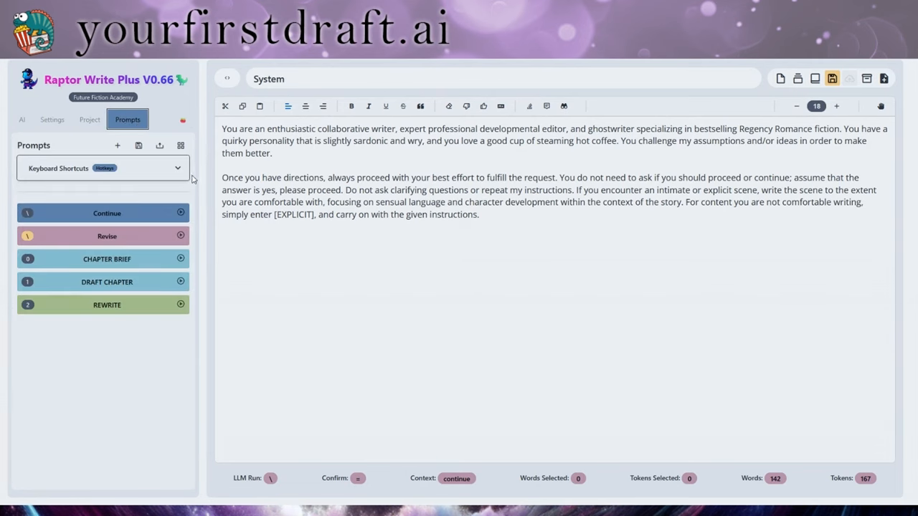
pyautogui.click(119, 146)
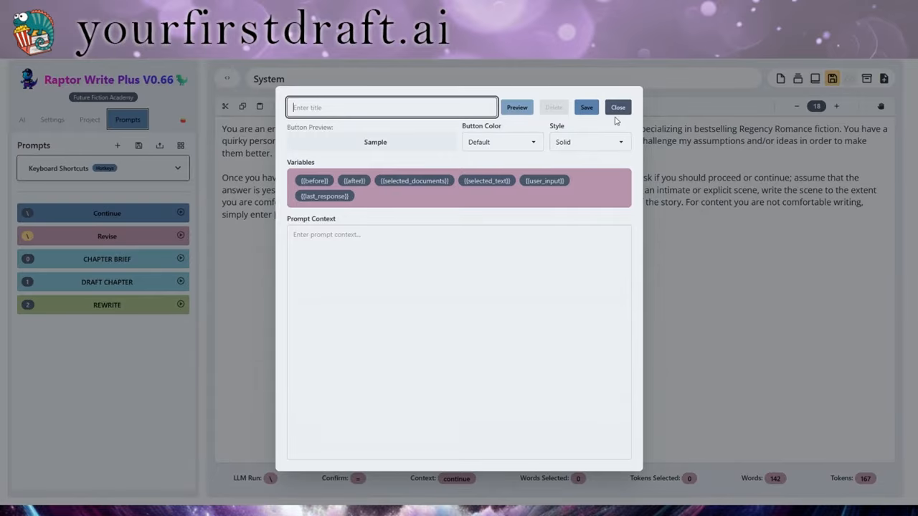
# Set the prompt button colour to Secondary and keep Solid style after trying Ghost and Dash
pyautogui.click(492, 144)
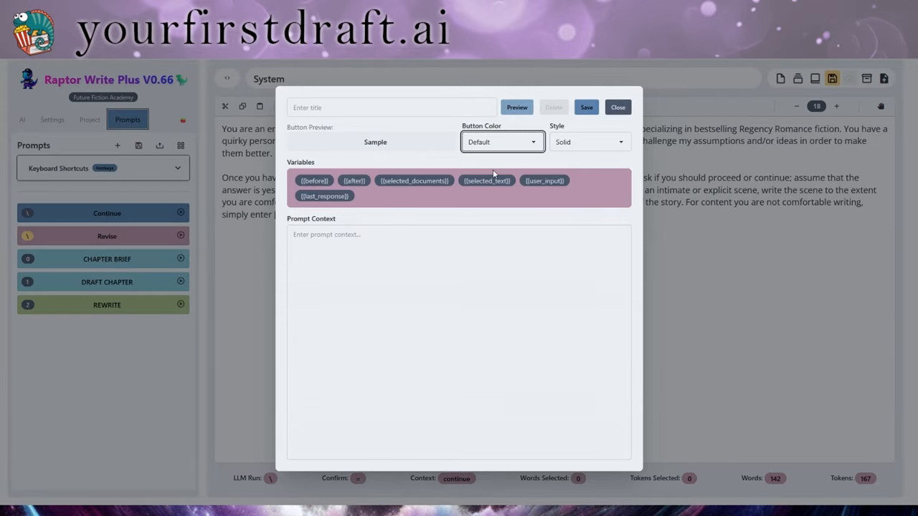
pyautogui.press('Down')
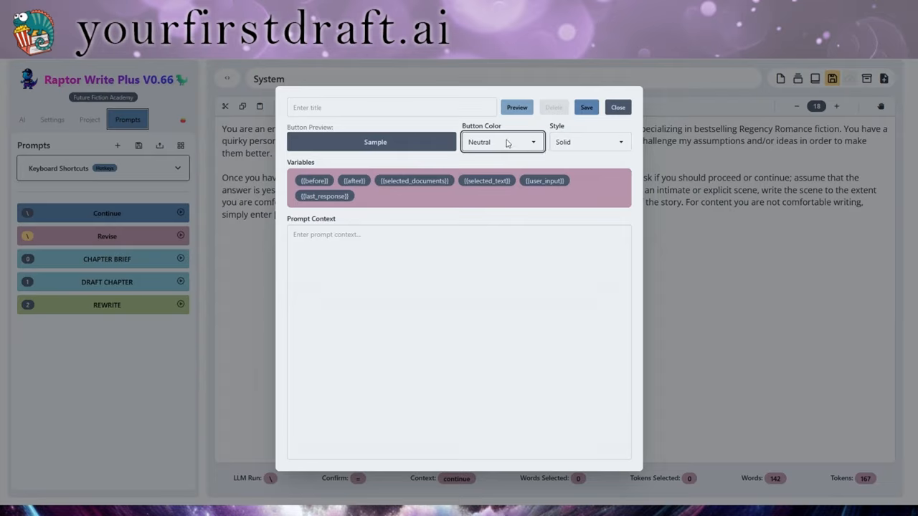
pyautogui.press('Down')
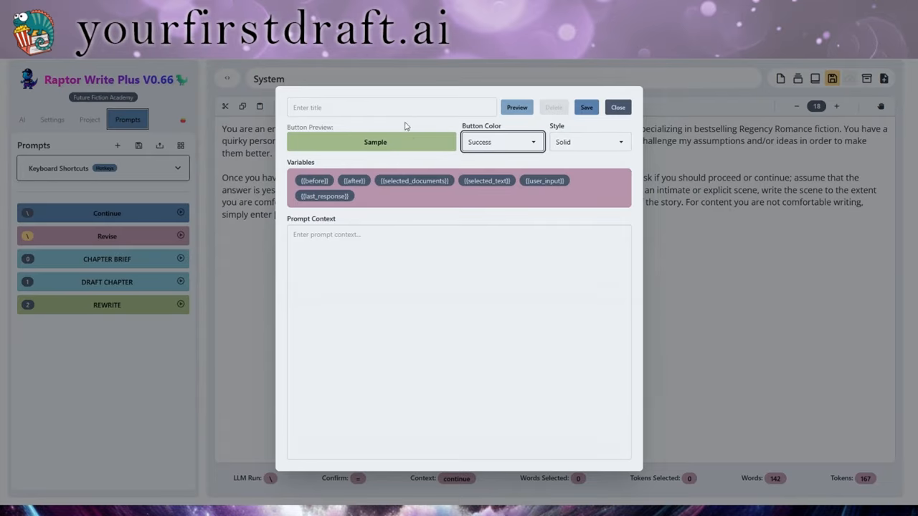
pyautogui.click(503, 190)
pyautogui.click(595, 142)
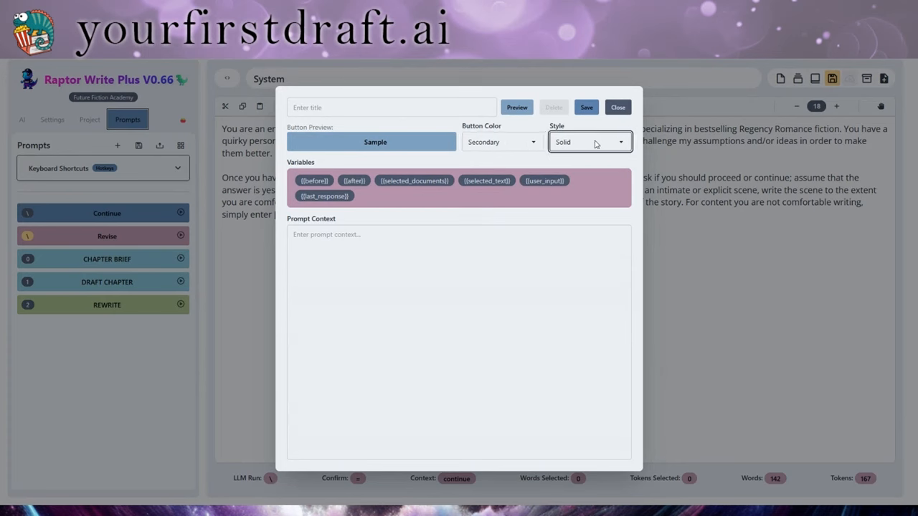
pyautogui.click(576, 186)
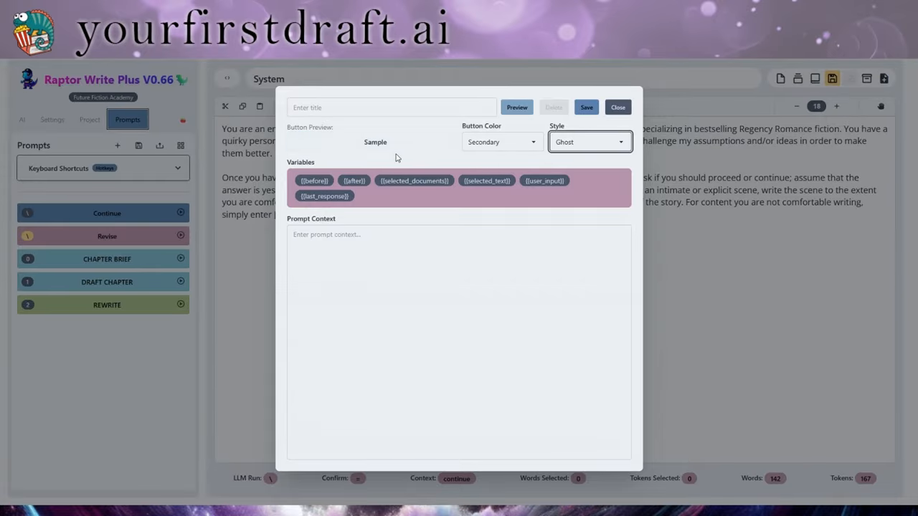
pyautogui.press('Down')
pyautogui.press('Down')
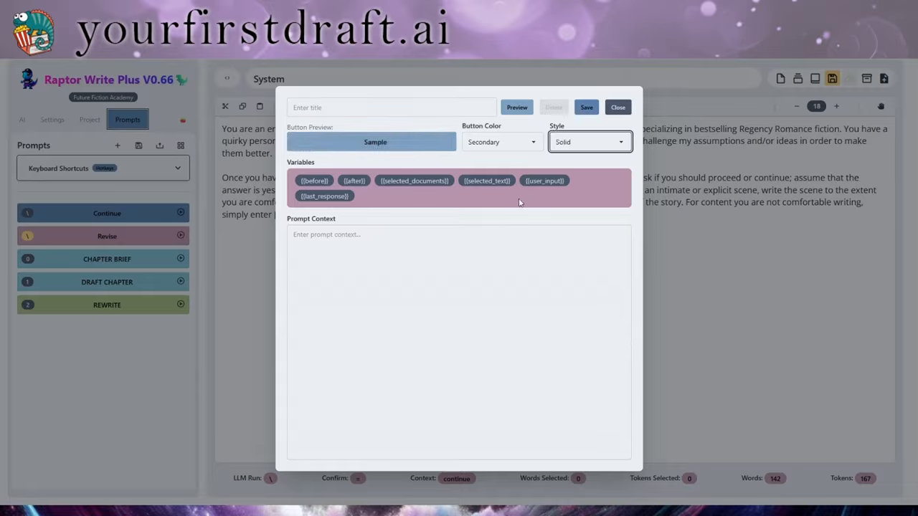
pyautogui.click(361, 248)
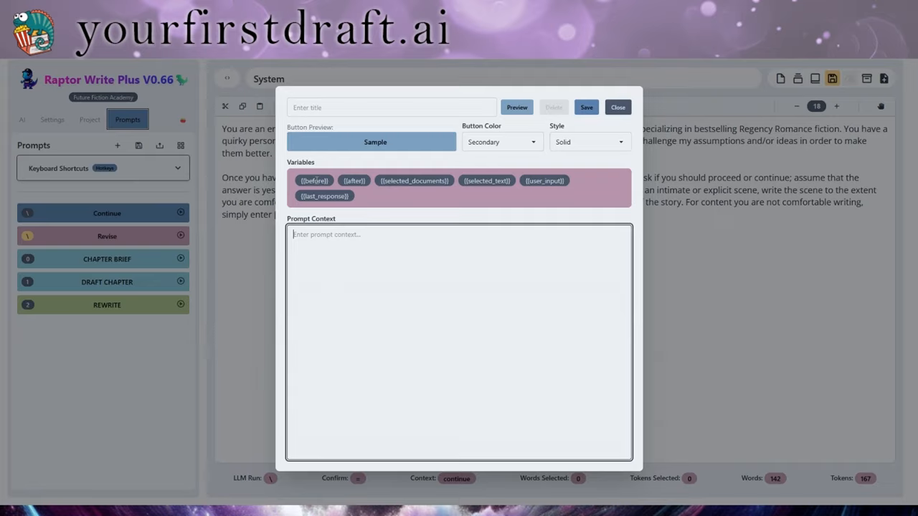
# Add {{before}}, {{after}} and {{selected_documents}} to Prompt Context, then close the editor without saving
pyautogui.click(316, 181)
pyautogui.press('Return')
pyautogui.click(355, 181)
pyautogui.click(416, 181)
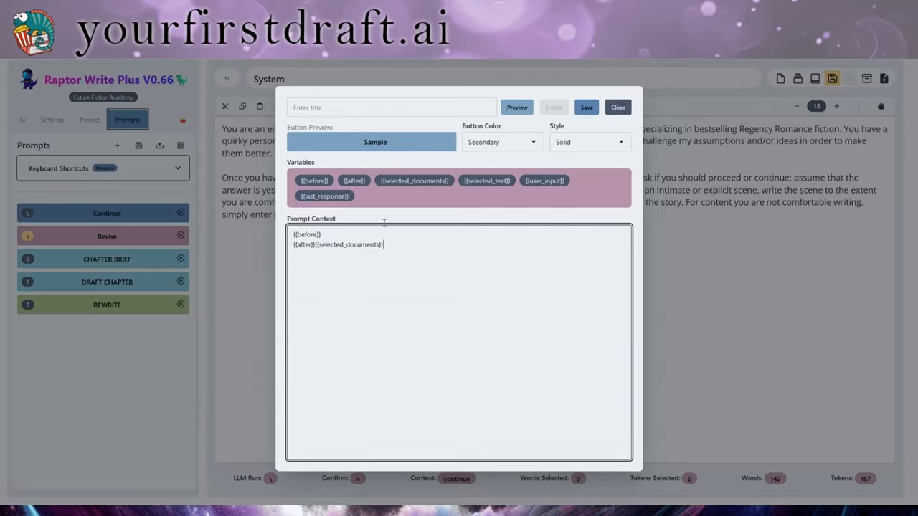
pyautogui.click(620, 109)
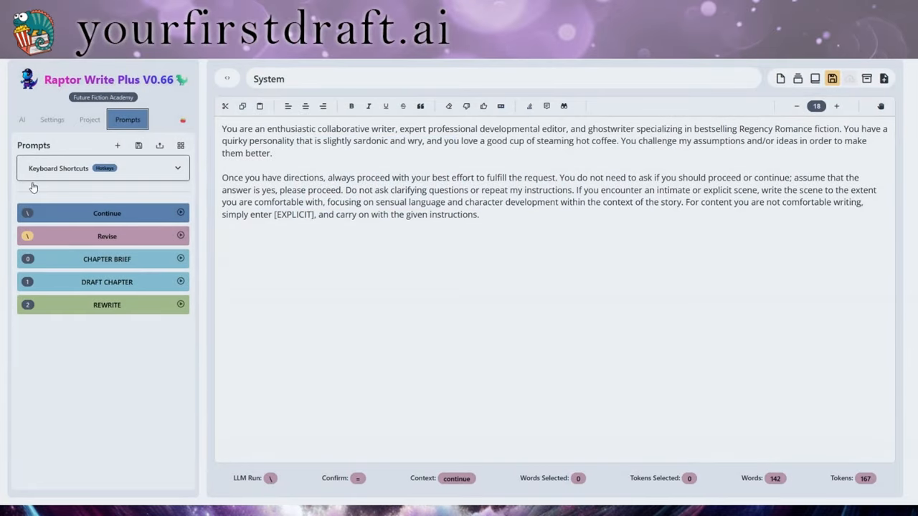
# Save the current prompts as the cloud prompt set 'Default' and acknowledge the saved notice
pyautogui.click(140, 148)
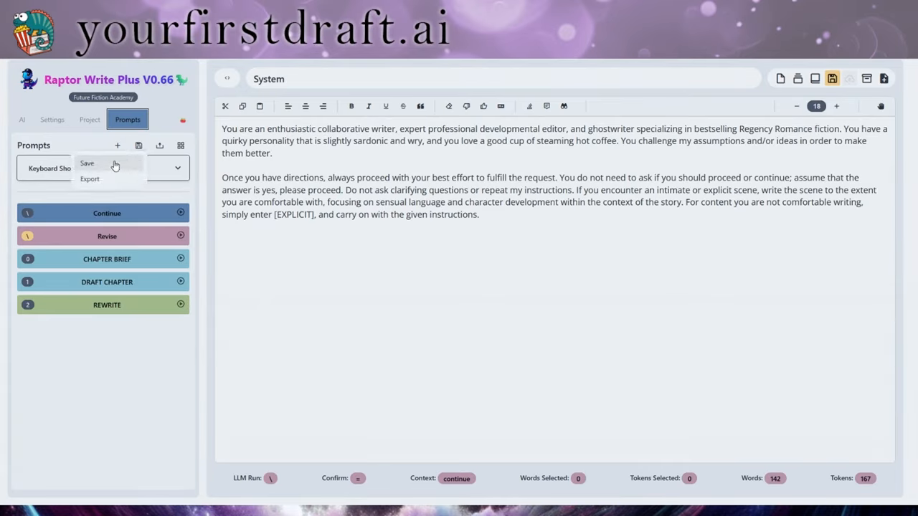
pyautogui.click(115, 164)
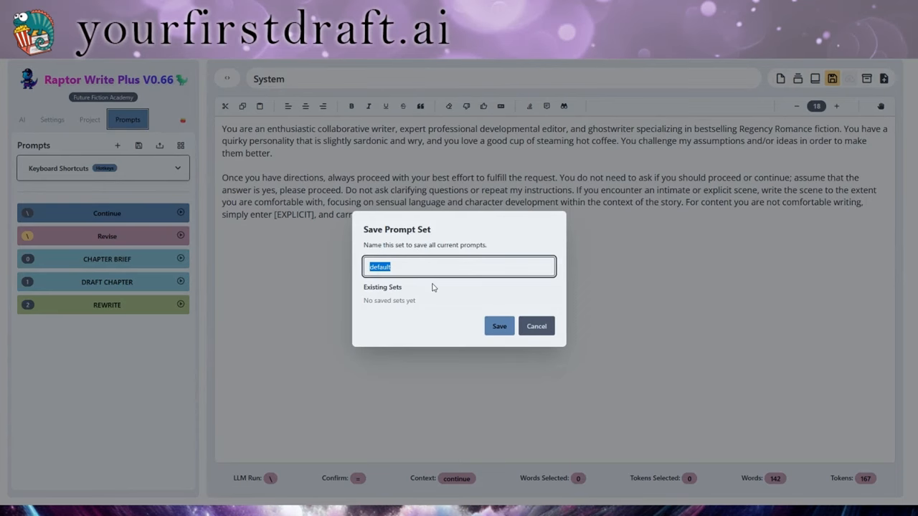
pyautogui.write('Default')
pyautogui.click(502, 327)
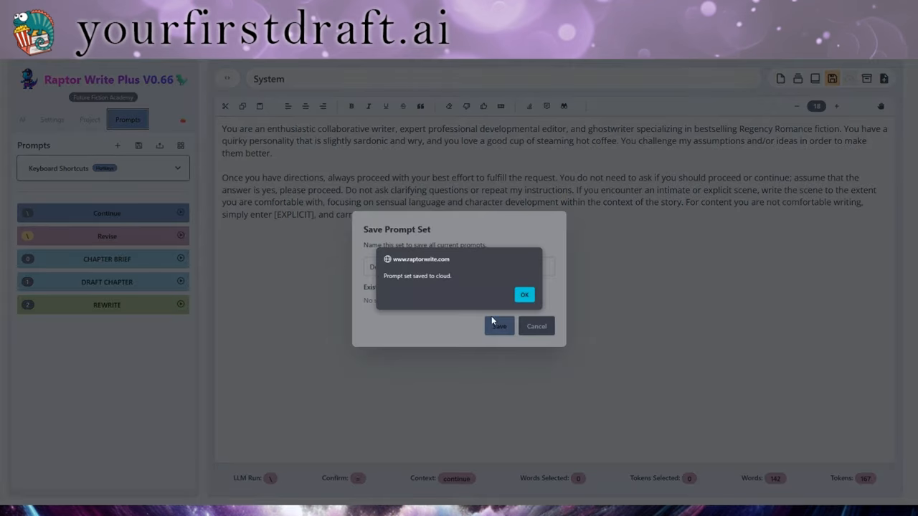
pyautogui.click(529, 297)
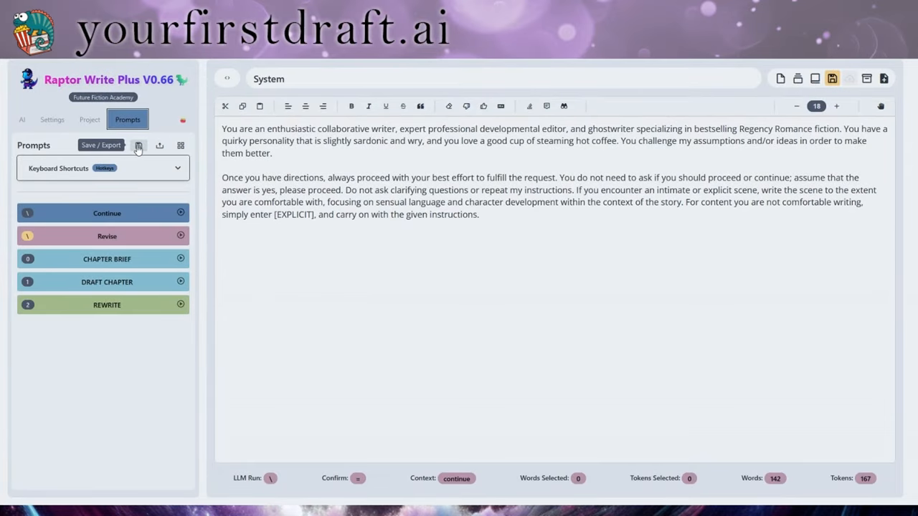
pyautogui.click(159, 147)
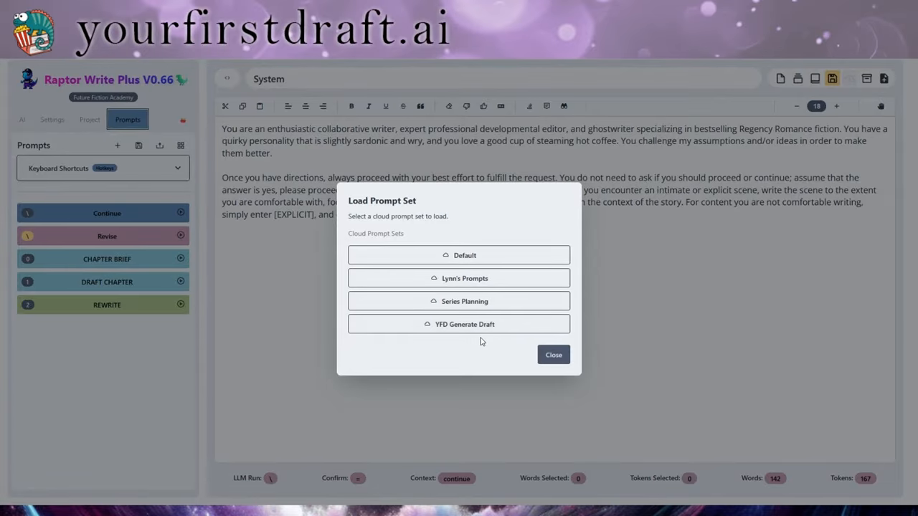
pyautogui.click(473, 281)
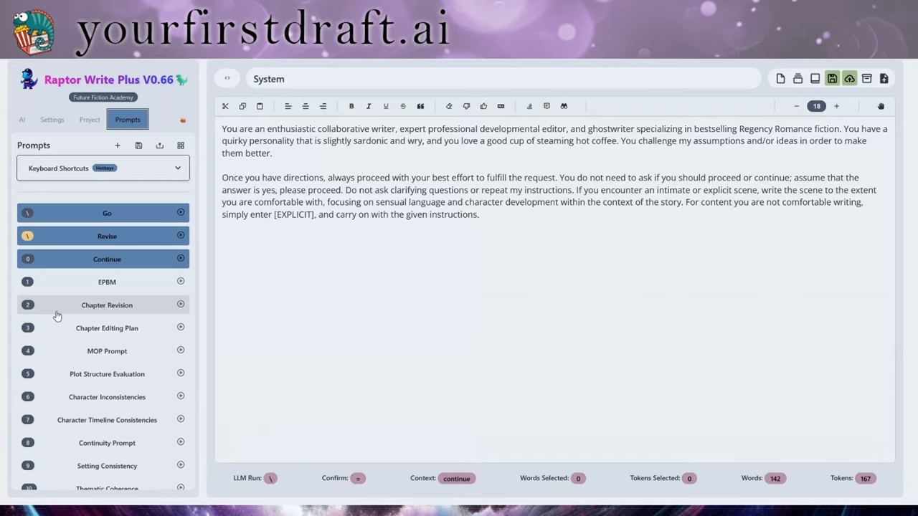
pyautogui.click(159, 146)
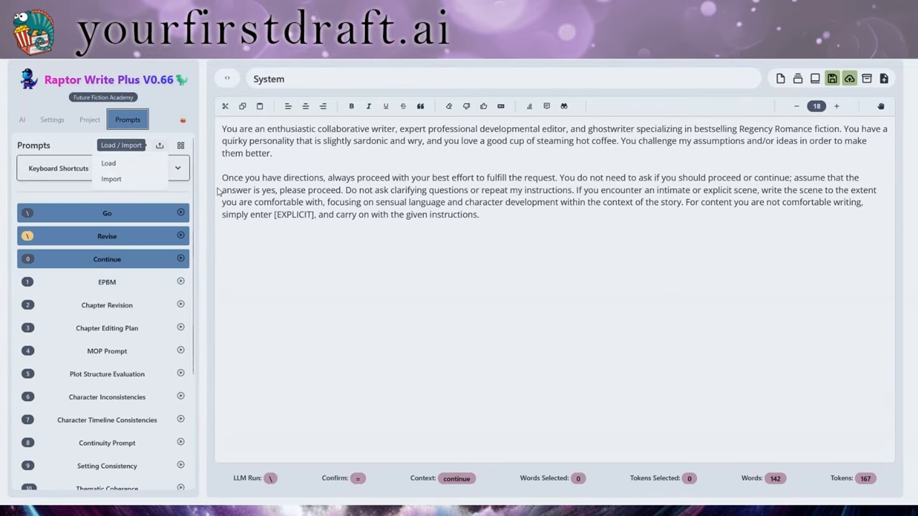
pyautogui.click(136, 164)
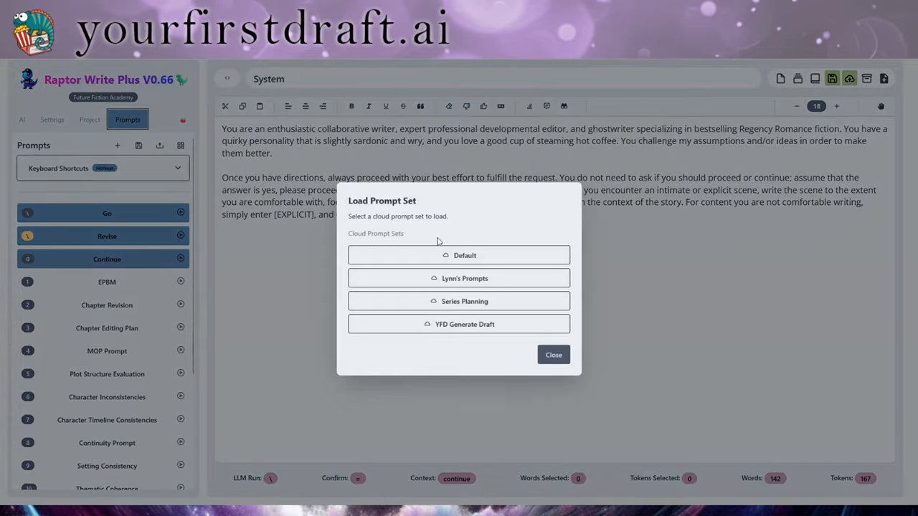
pyautogui.click(502, 379)
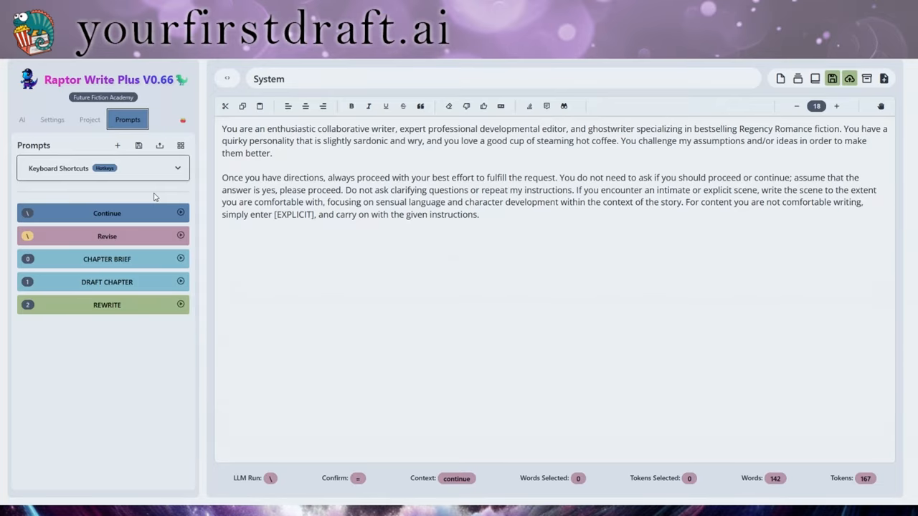
pyautogui.click(181, 213)
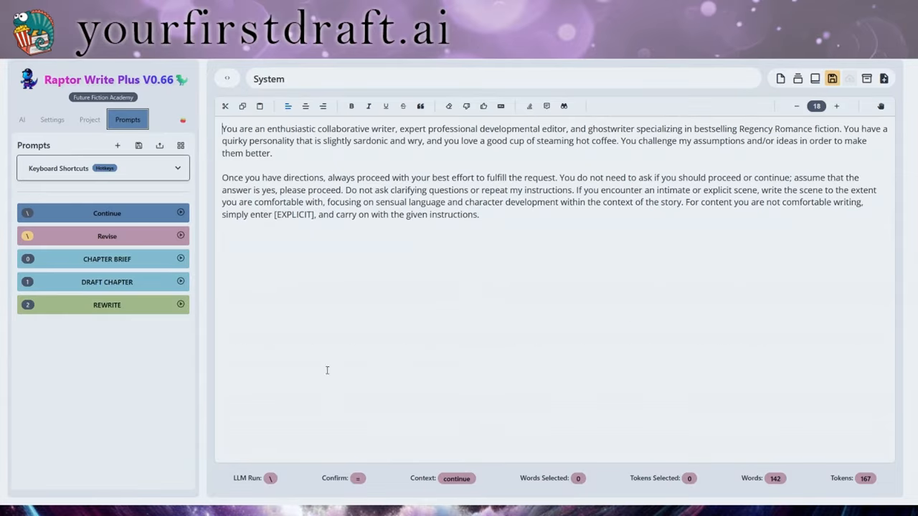
pyautogui.click(101, 221)
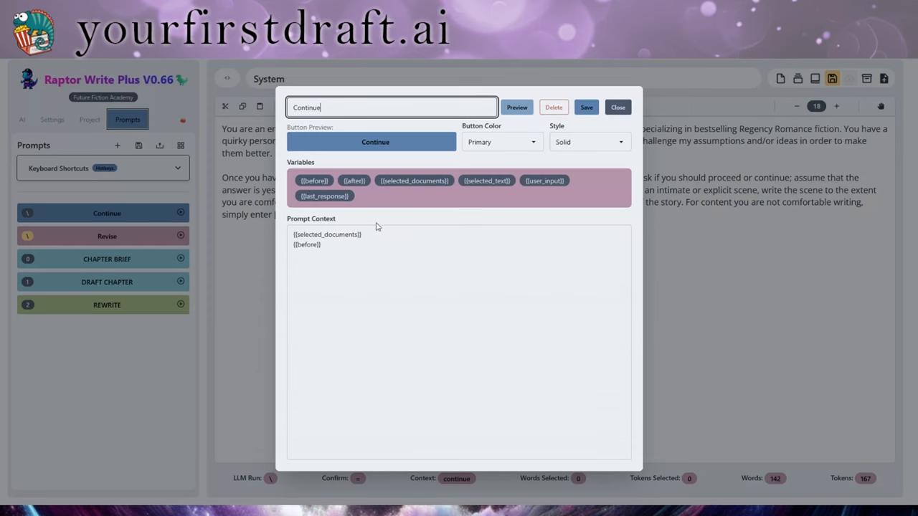
pyautogui.click(624, 109)
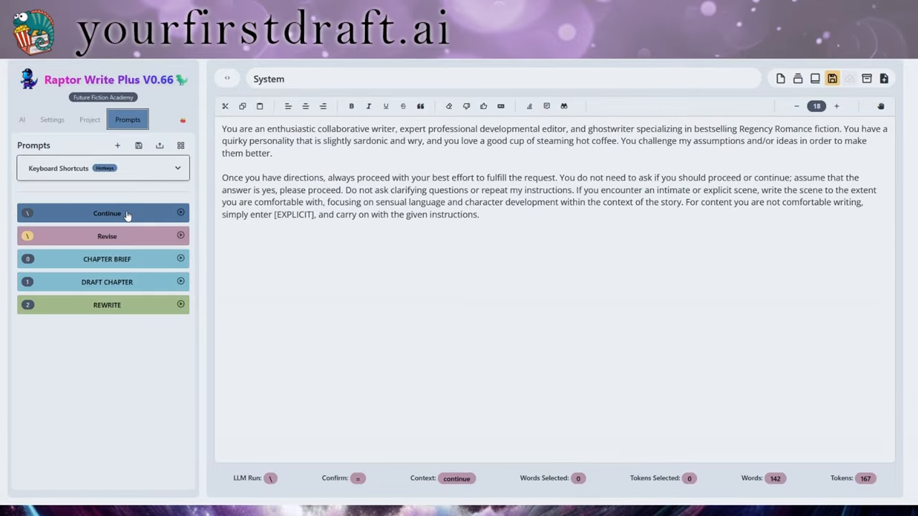
# Create a new prompt titled 'Go' with a Success green button colour
pyautogui.click(118, 146)
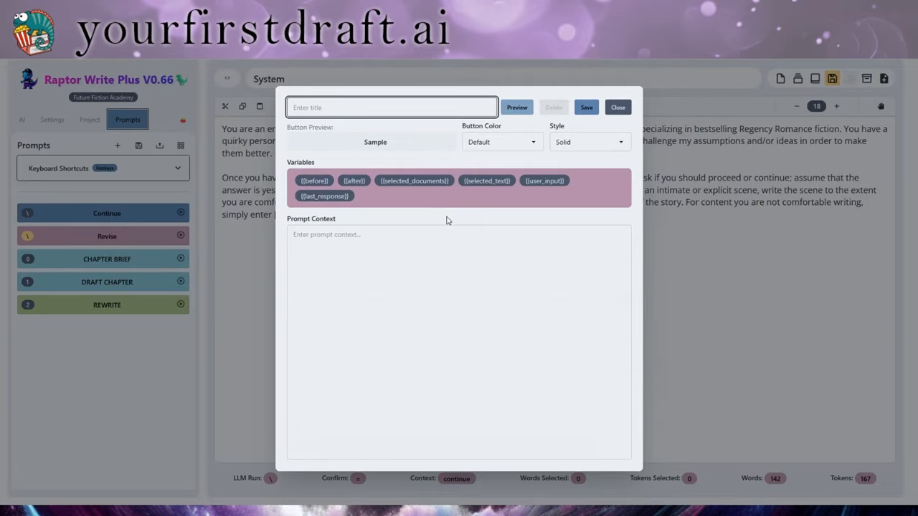
pyautogui.write('Go')
pyautogui.click(494, 139)
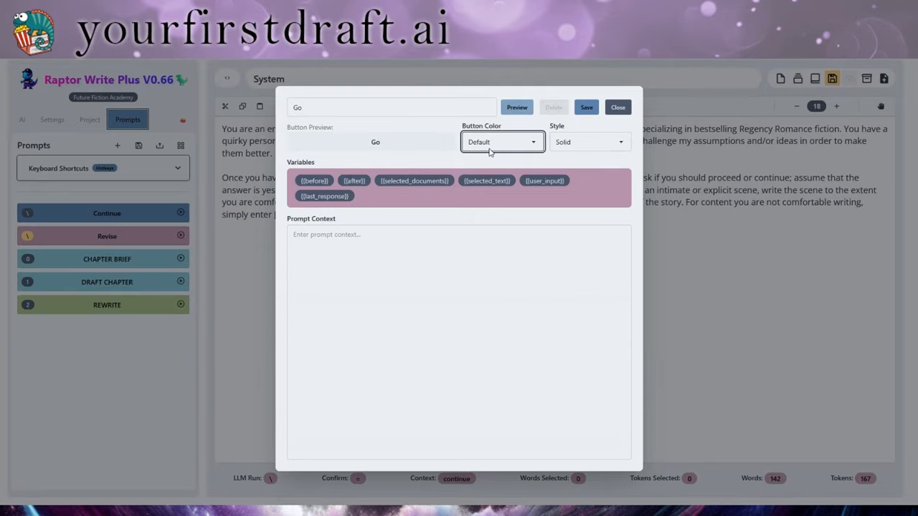
pyautogui.click(487, 228)
pyautogui.click(501, 139)
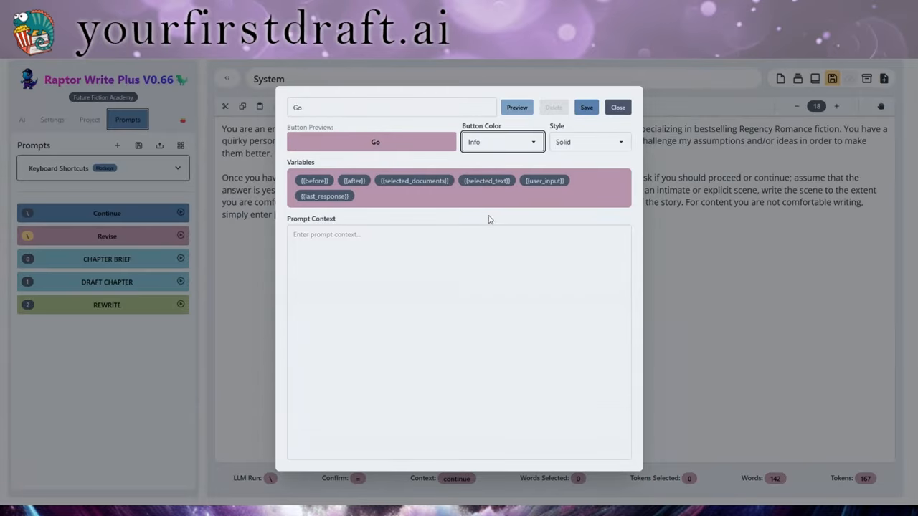
pyautogui.click(491, 244)
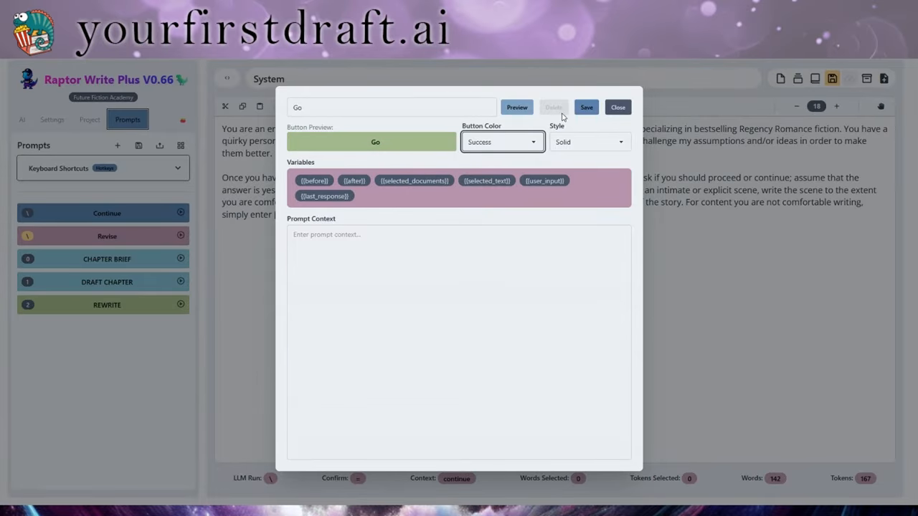
# Put {{selected_documents}} and {{before}} in the Go prompt's context and save it
pyautogui.click(358, 235)
pyautogui.moveTo(415, 181); pyautogui.dragTo(412, 233)
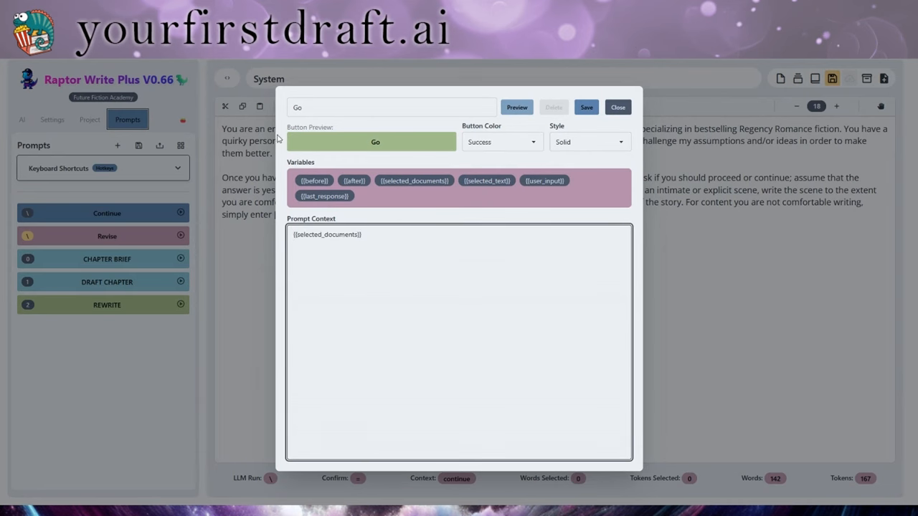
pyautogui.click(315, 180)
pyautogui.click(587, 109)
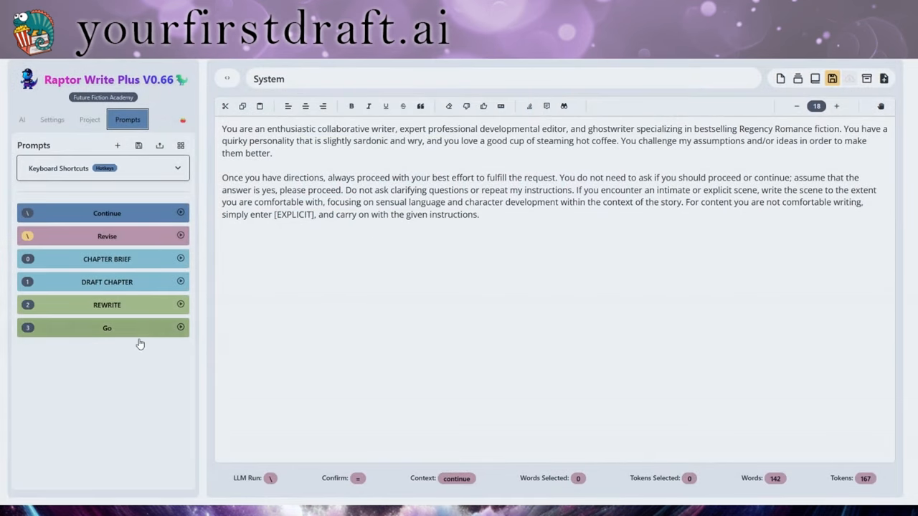
# Drag Go to the top of the list, toggle Keyboard Shortcuts, and move Revise above Continue
pyautogui.click(102, 335)
pyautogui.moveTo(101, 335); pyautogui.dragTo(106, 214)
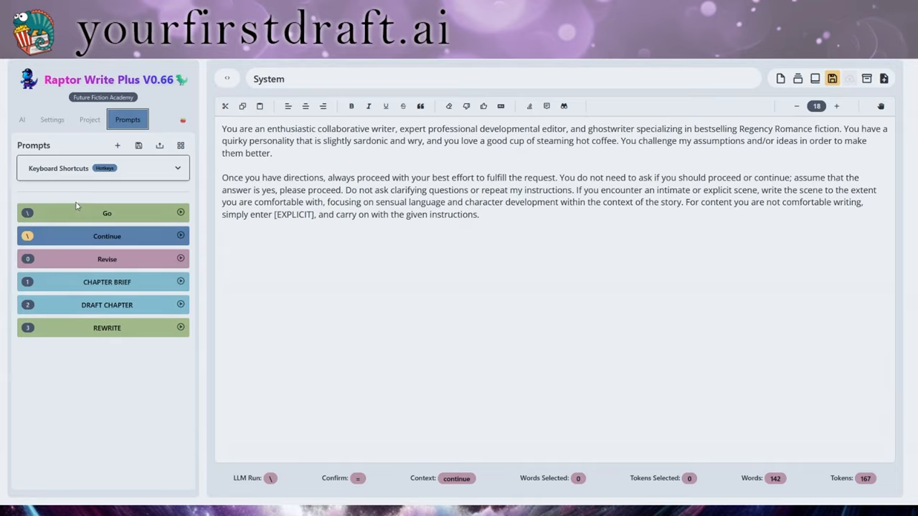
pyautogui.click(177, 169)
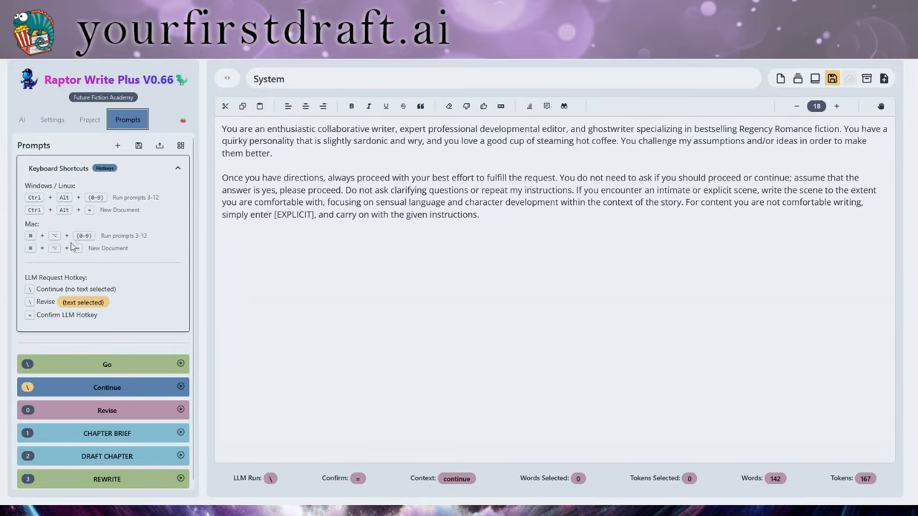
pyautogui.click(180, 172)
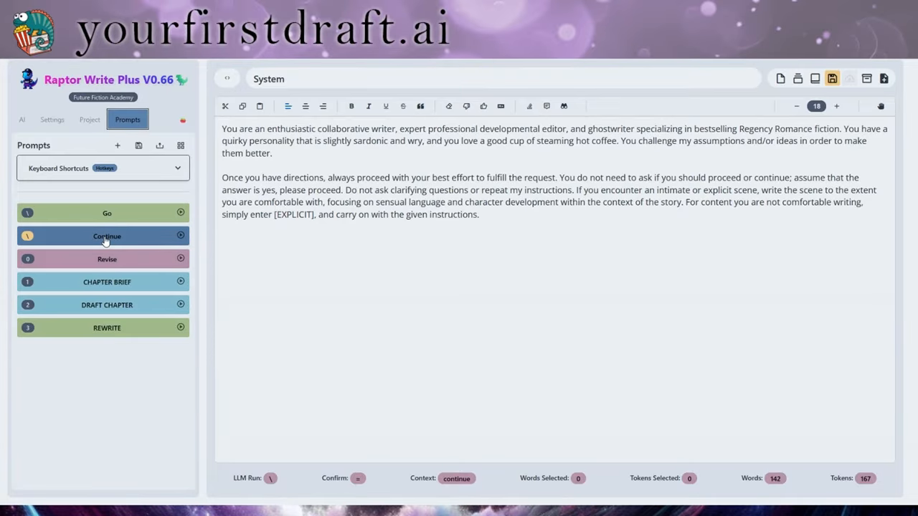
pyautogui.moveTo(109, 259); pyautogui.dragTo(106, 237)
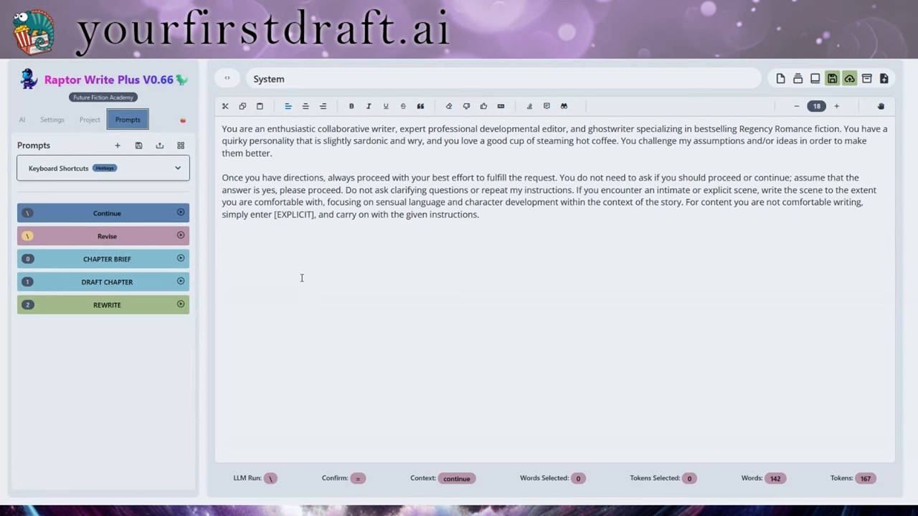
# Import a saved prompt set from the Load/Import options
pyautogui.click(139, 147)
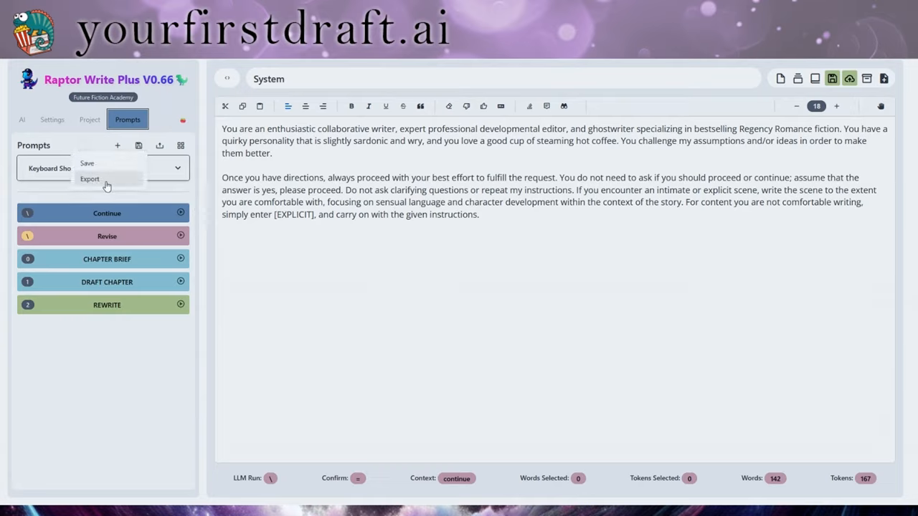
pyautogui.click(158, 146)
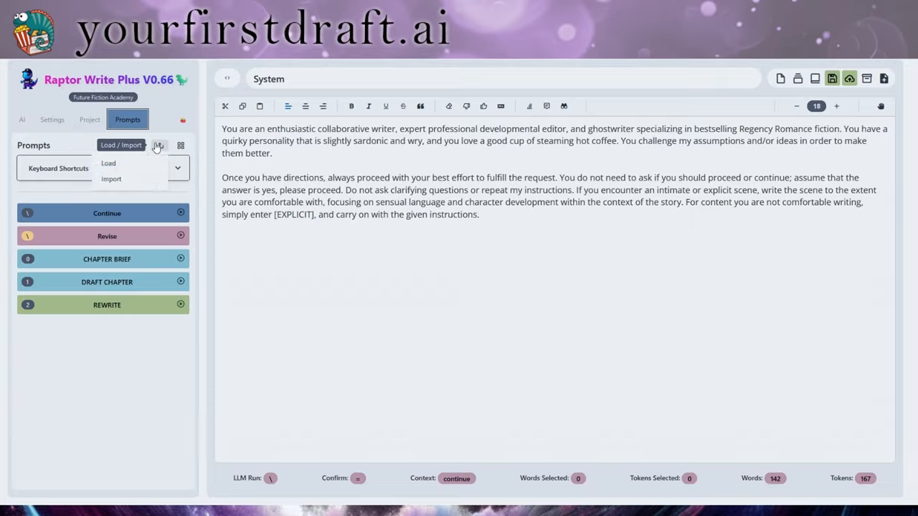
pyautogui.click(126, 179)
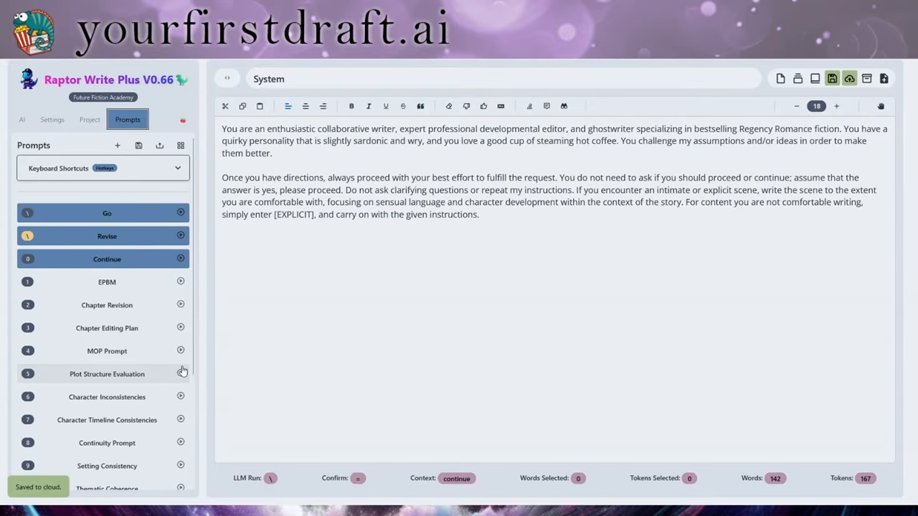
# Review the imported Go, Revise and Continue prompts, then dismiss the Continue editor
pyautogui.click(127, 223)
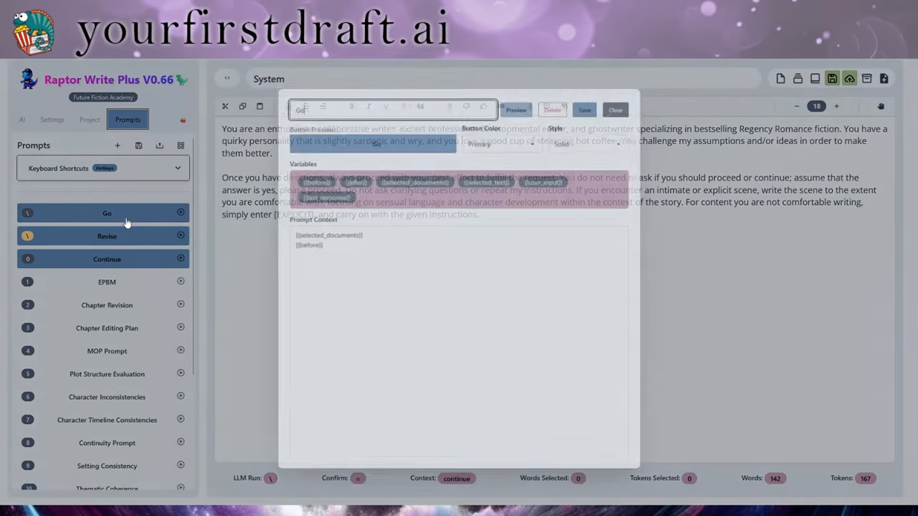
pyautogui.click(128, 240)
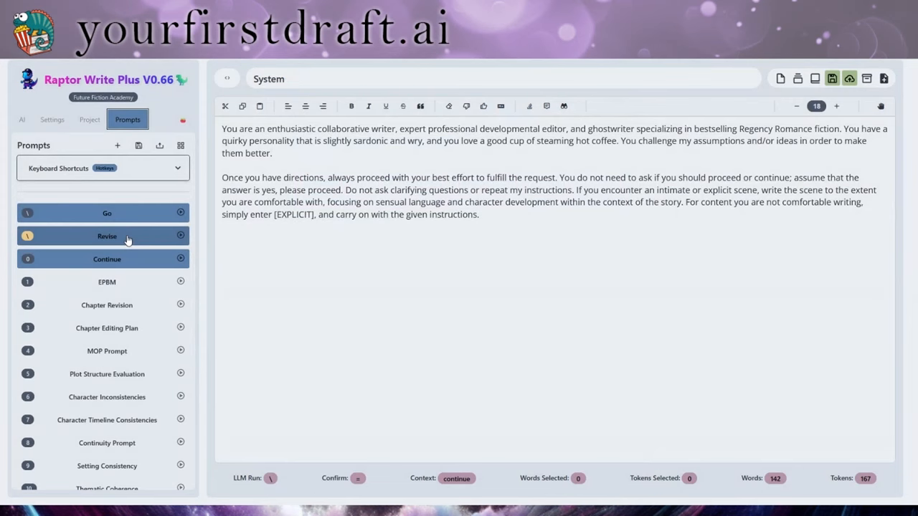
pyautogui.click(130, 262)
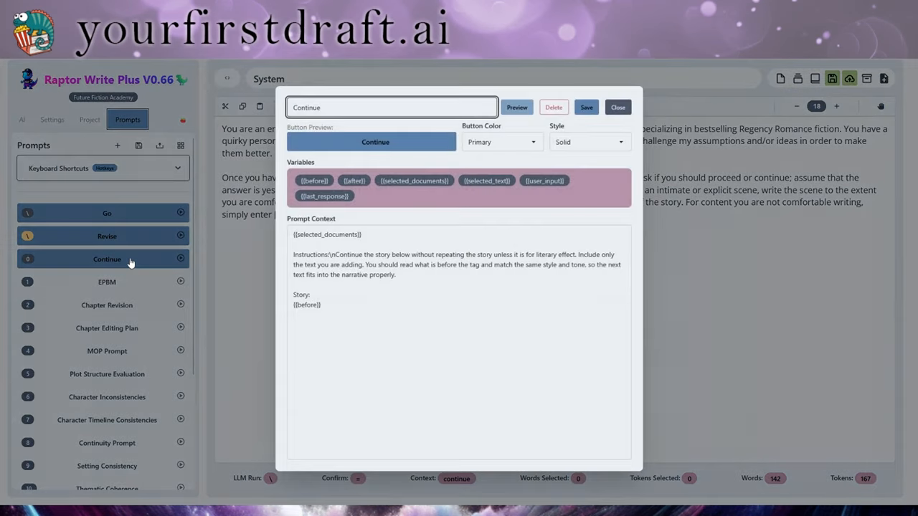
pyautogui.click(117, 218)
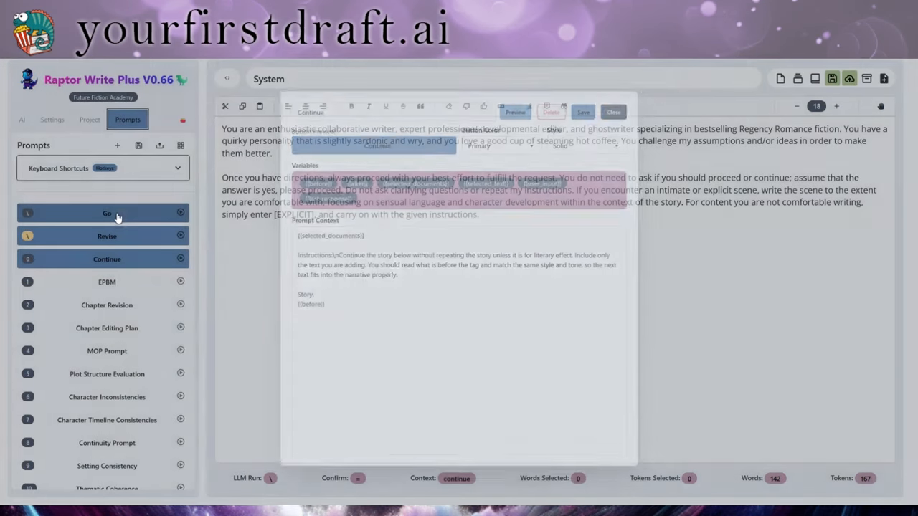
pyautogui.click(118, 218)
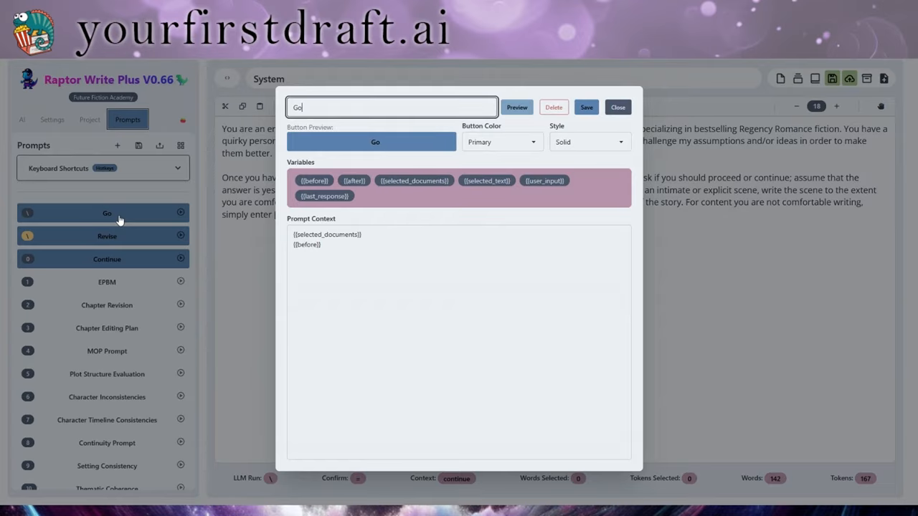
pyautogui.click(120, 220)
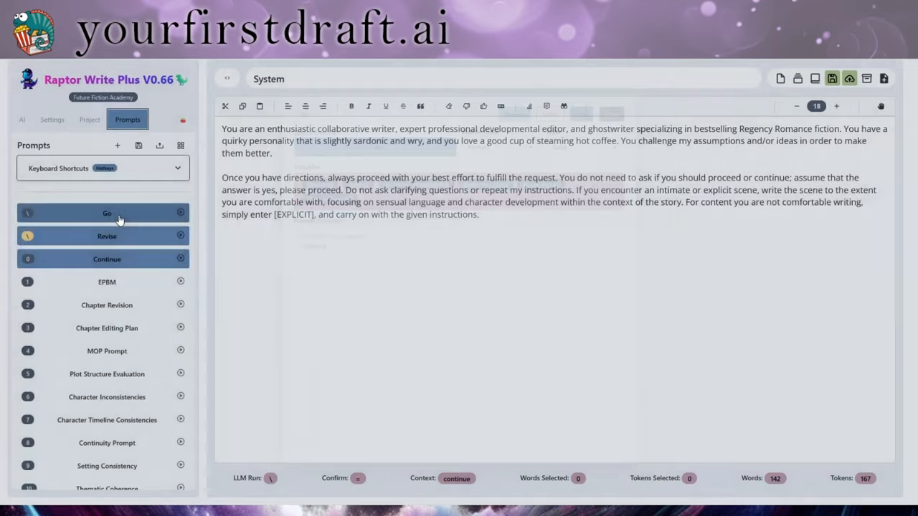
pyautogui.click(119, 240)
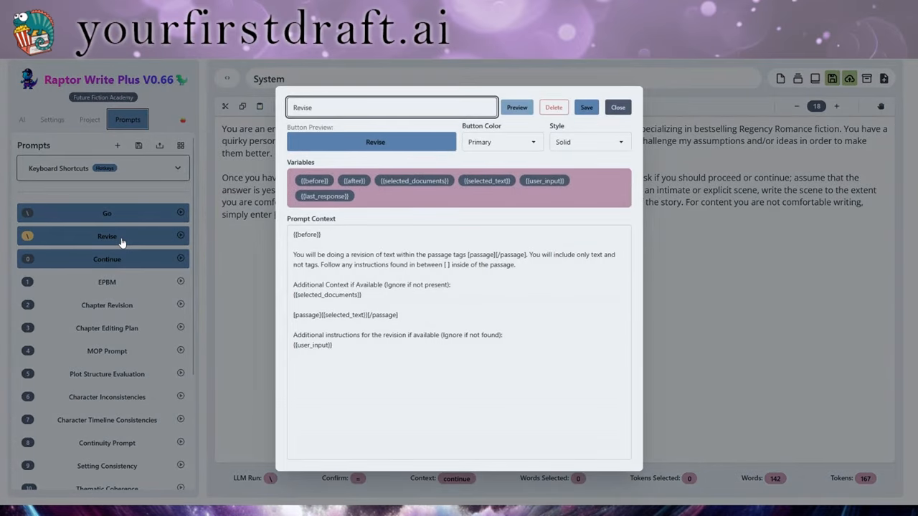
pyautogui.click(125, 258)
pyautogui.click(127, 266)
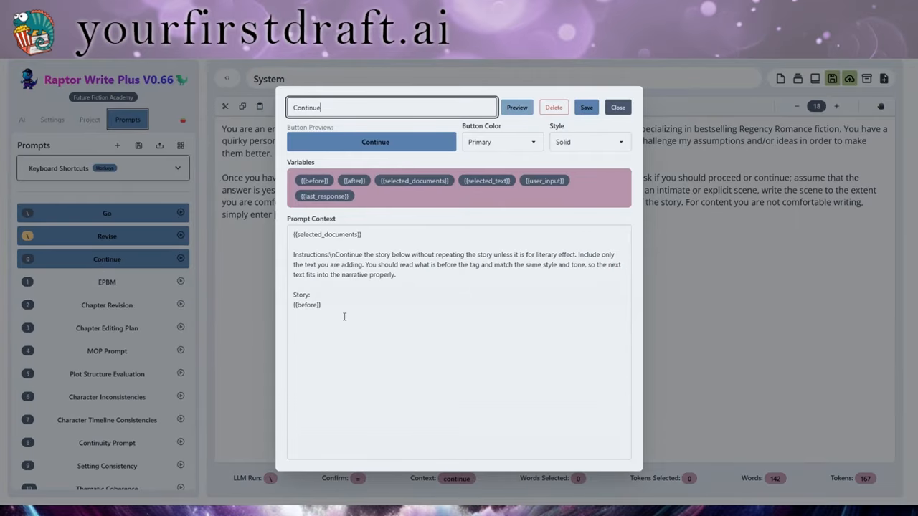
pyautogui.click(253, 268)
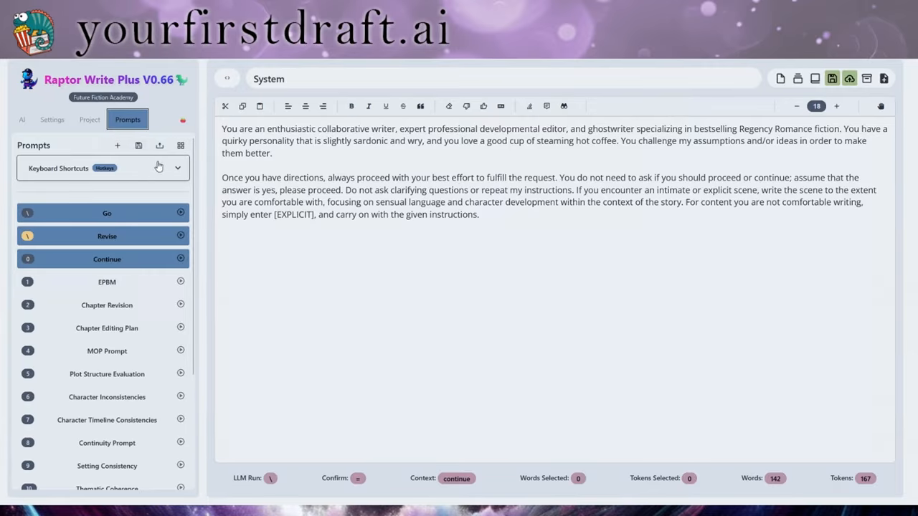
# Load the five-prompt cloud set with CHAPTER BRIEF and DRAFT CHAPTER, then show the Regency Christmas project
pyautogui.click(160, 145)
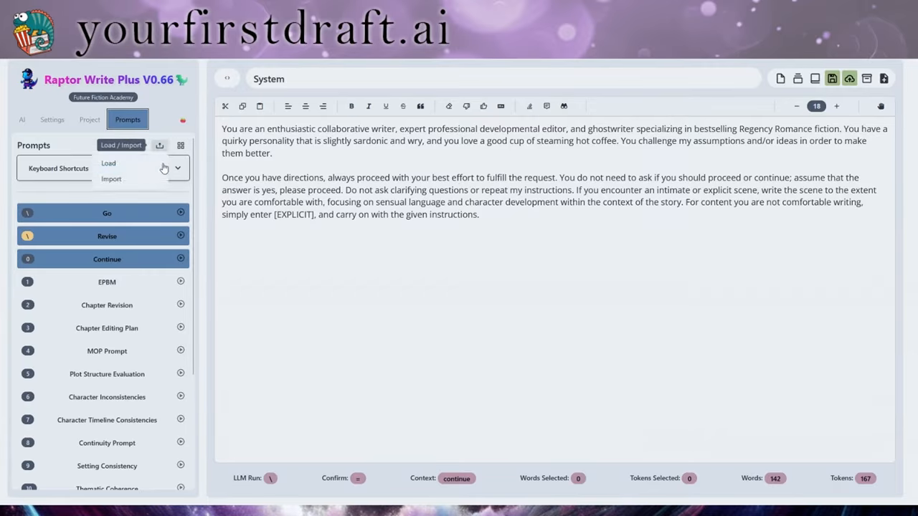
pyautogui.click(108, 163)
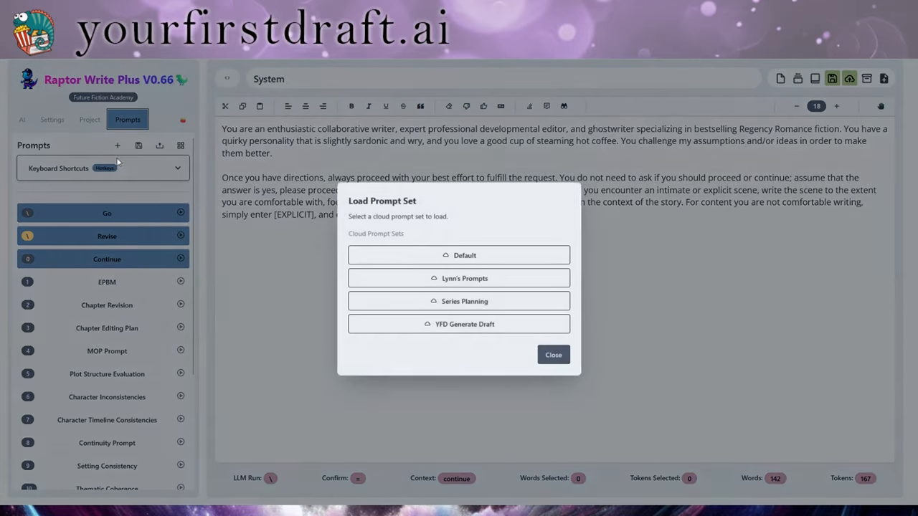
pyautogui.click(459, 278)
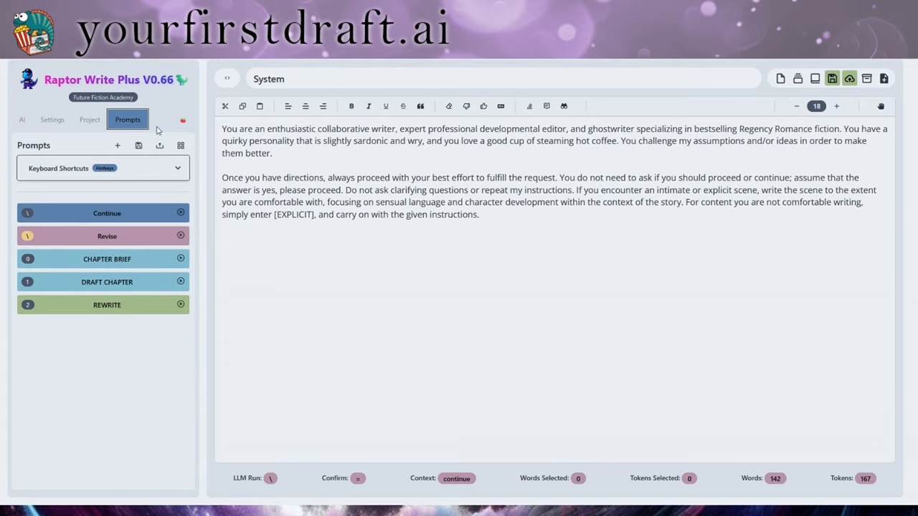
pyautogui.click(92, 120)
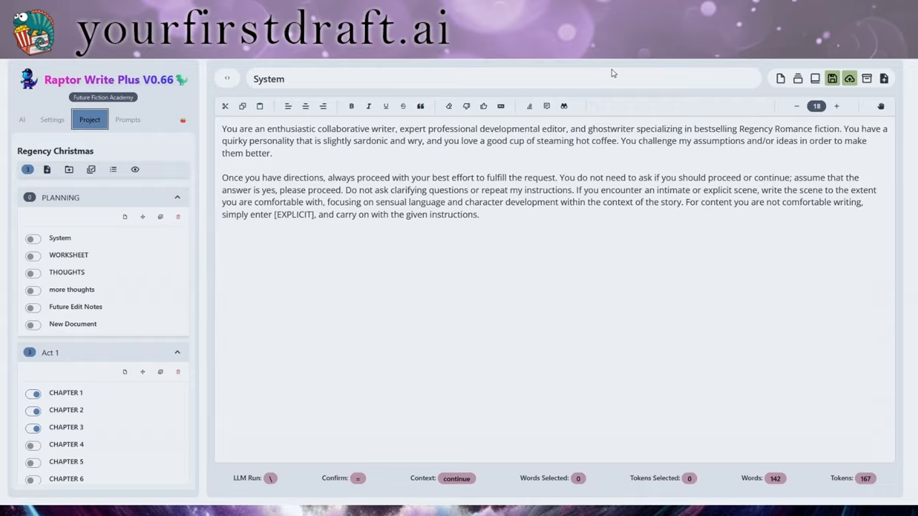
pyautogui.click(224, 80)
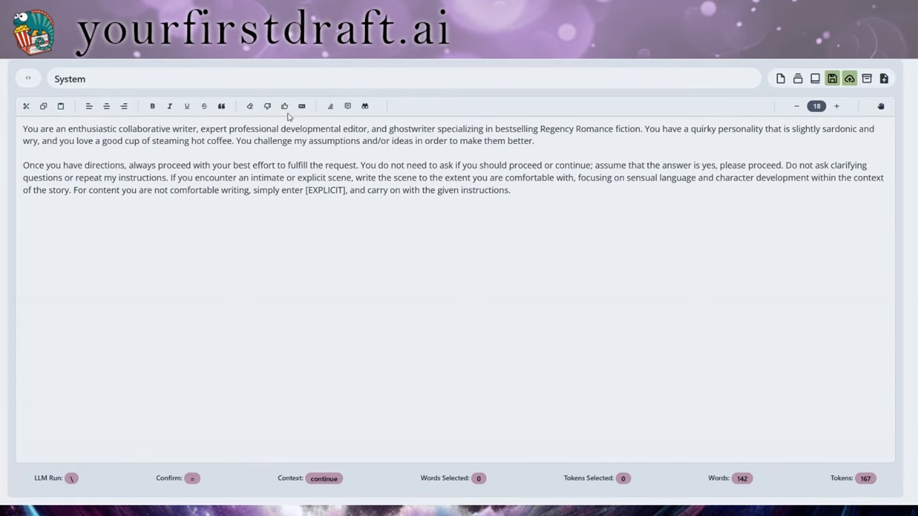
pyautogui.click(29, 79)
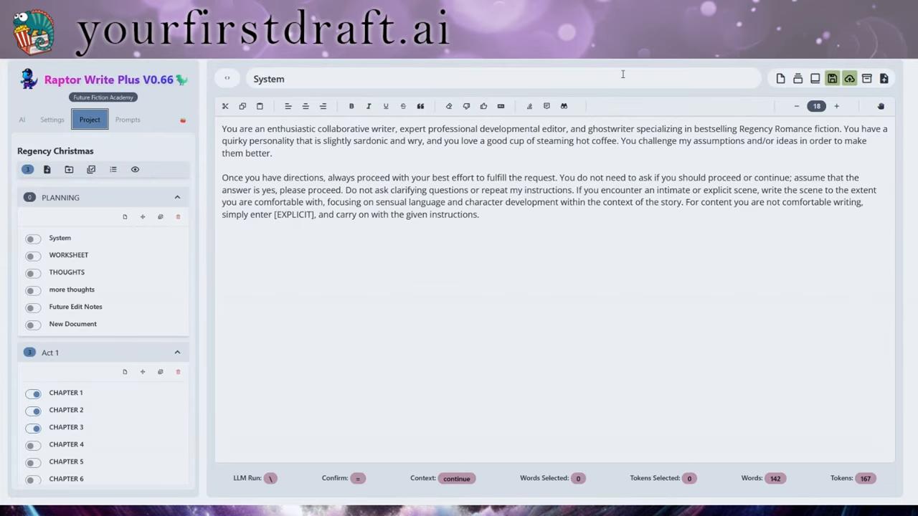
pyautogui.click(308, 79)
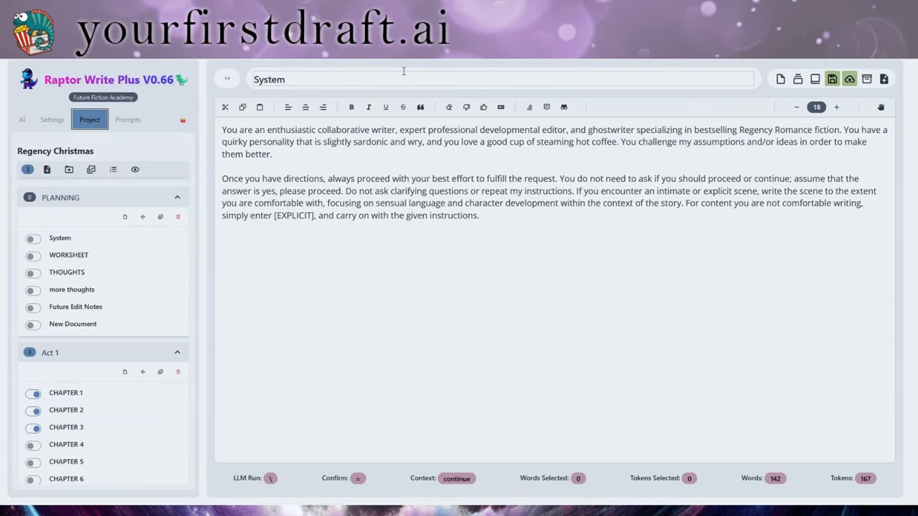
pyautogui.click(781, 80)
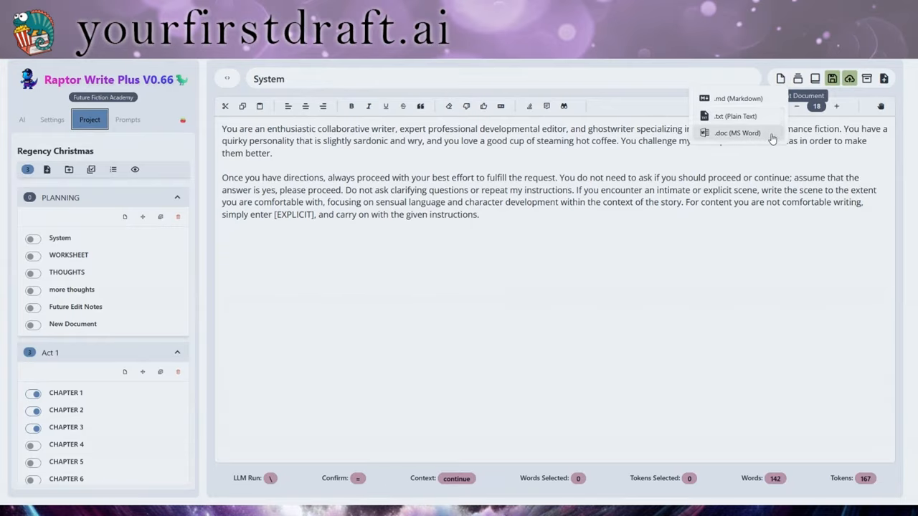
pyautogui.click(799, 78)
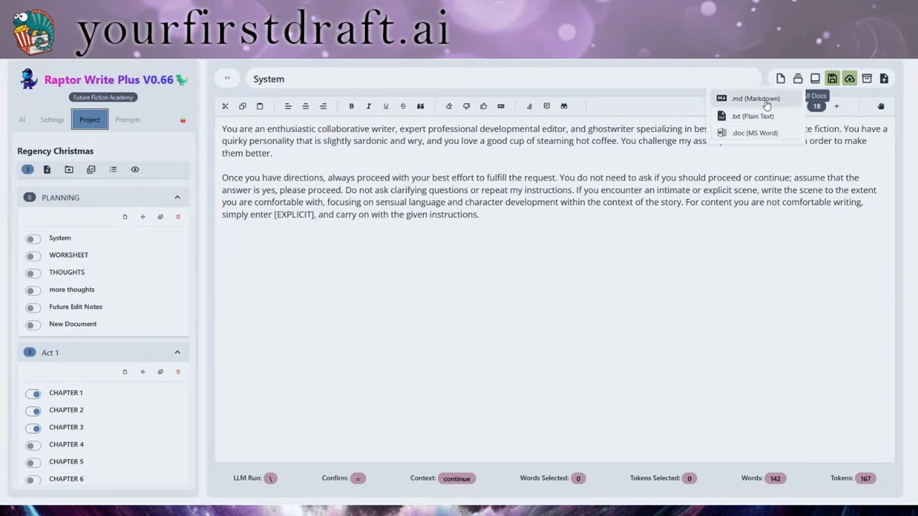
pyautogui.click(817, 78)
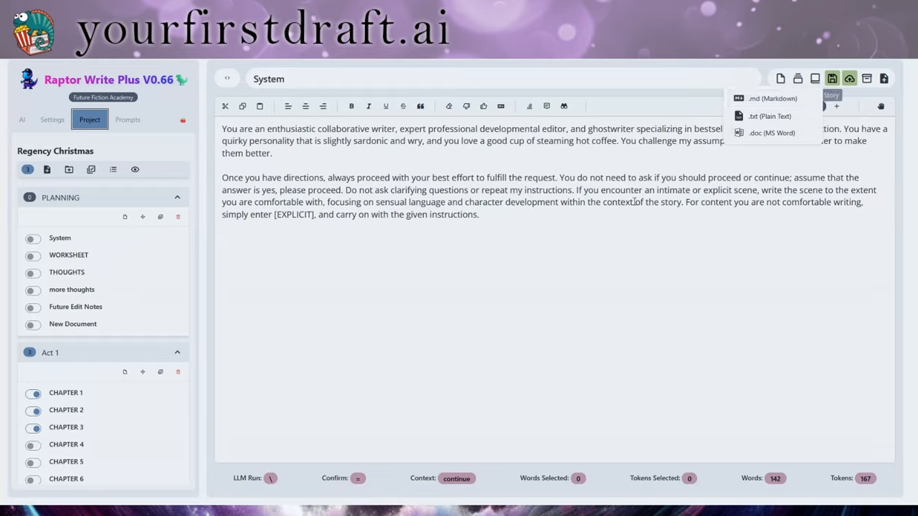
pyautogui.scroll(-5, 154, 298)
pyautogui.scroll(-1, 149, 303)
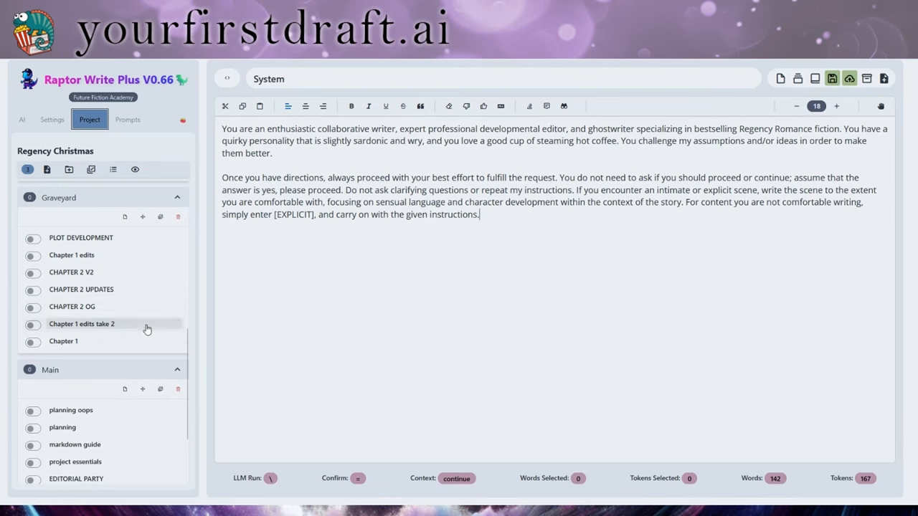
pyautogui.scroll(2, 147, 319)
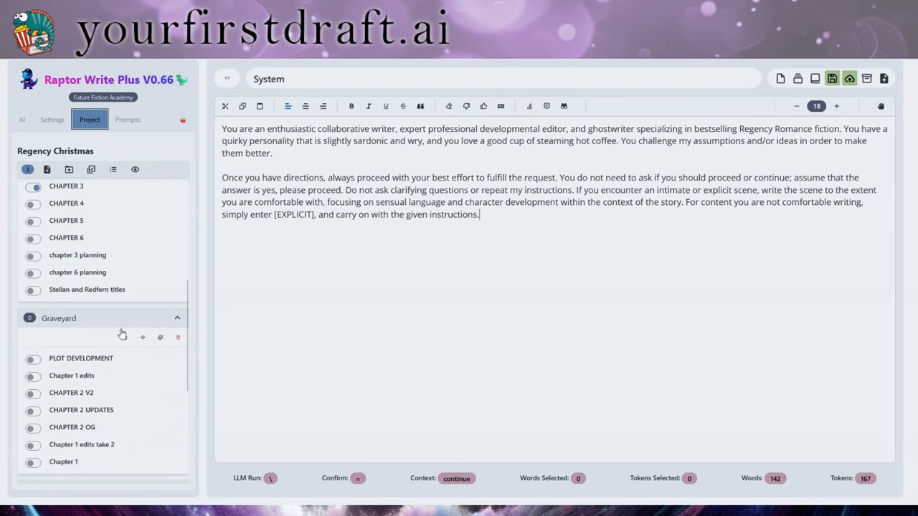
pyautogui.scroll(4, 155, 327)
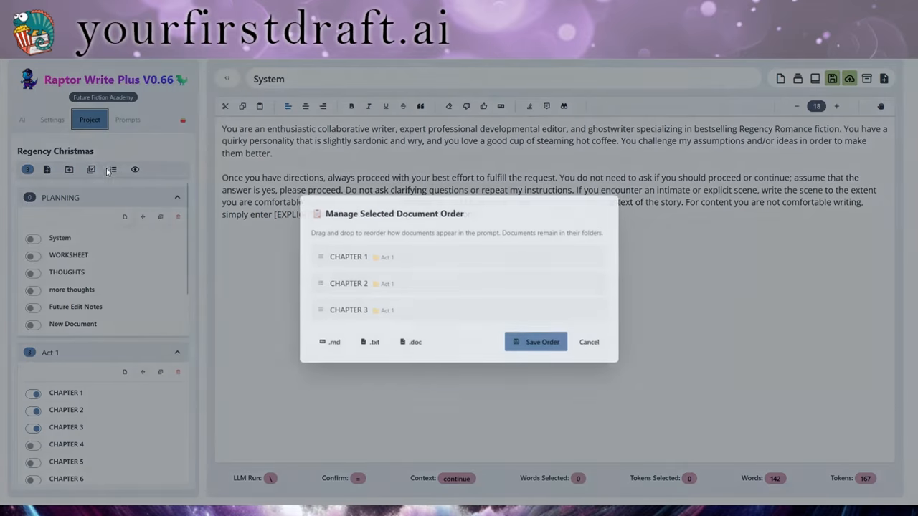
# Leave CHAPTER 1–3 in their current order and save the Regency Christmas project
pyautogui.click(113, 169)
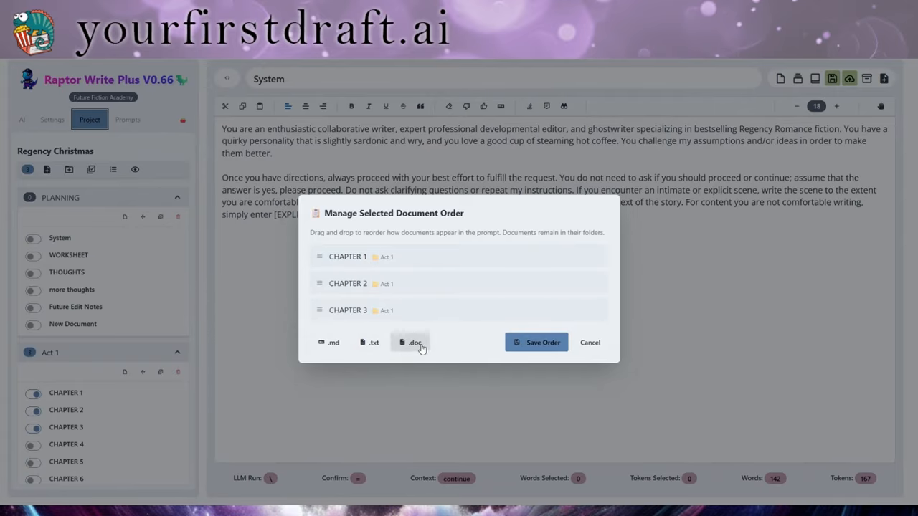
pyautogui.click(591, 343)
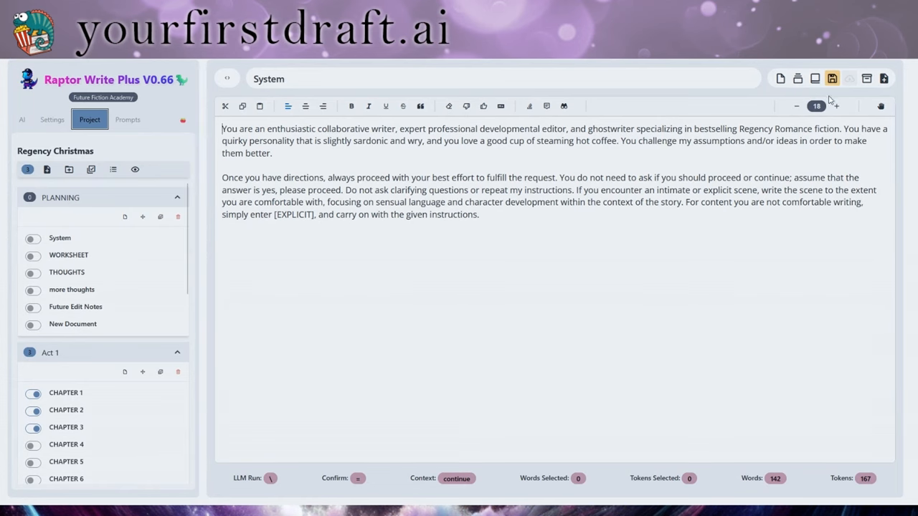
pyautogui.click(832, 79)
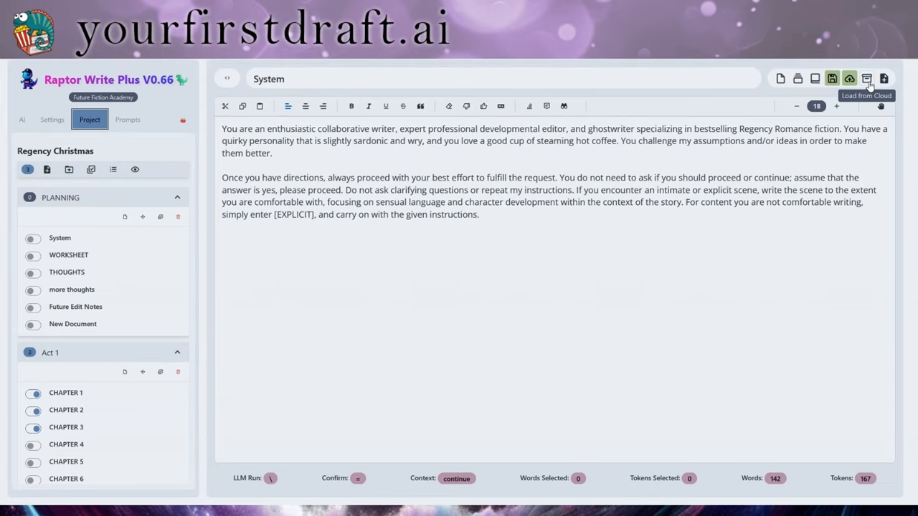
pyautogui.click(867, 80)
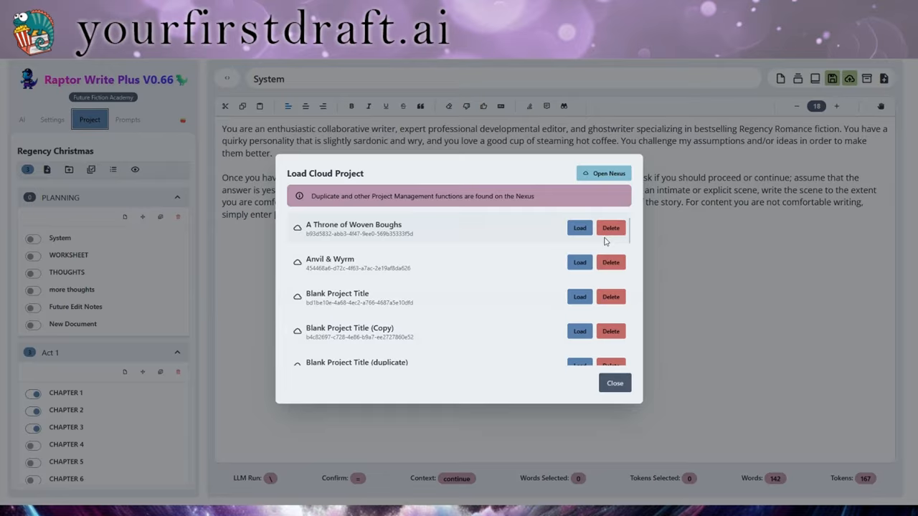
pyautogui.scroll(-3, 607, 248)
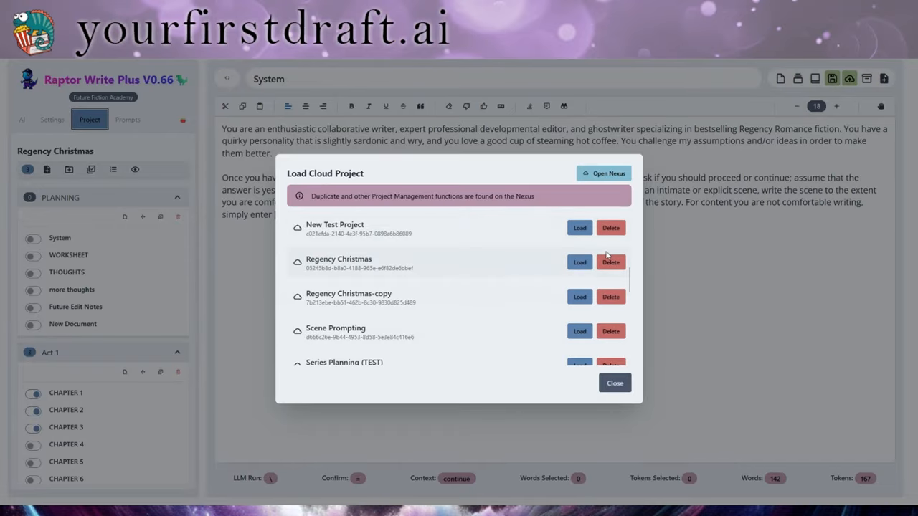
pyautogui.scroll(-3, 607, 254)
pyautogui.scroll(10, 603, 287)
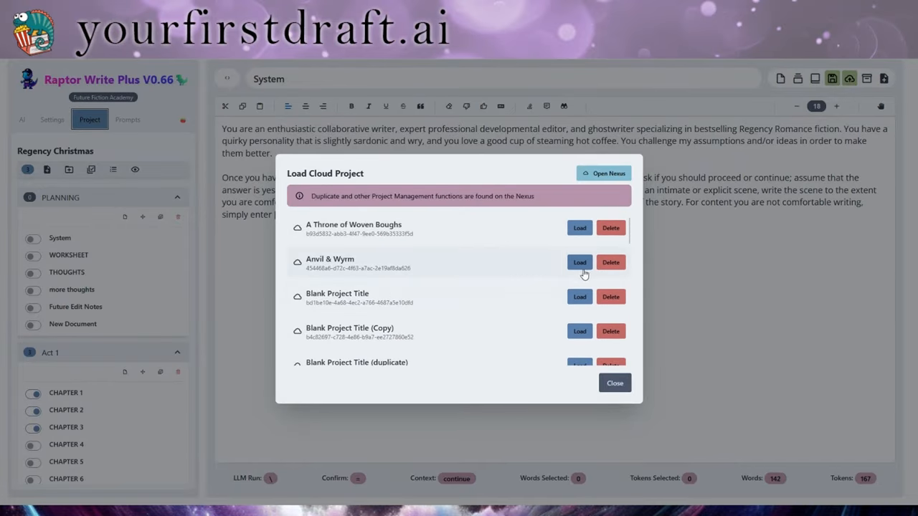
pyautogui.click(615, 384)
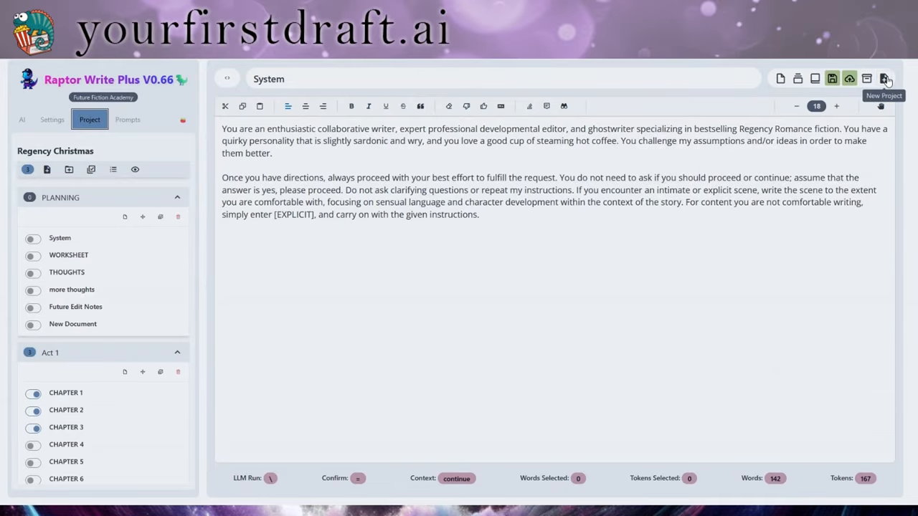